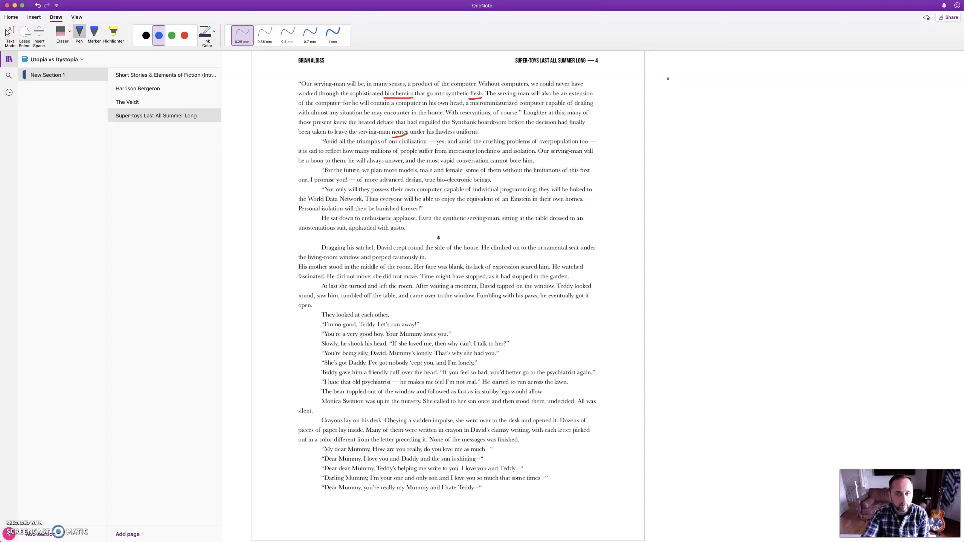
- Handwrite 'Parallelism between alternating scenes' in blue in the right margin, with a vertical line below it
{"action": "mouse_move", "coordinate": [672, 71]}
{"action": "left_mouse_down"}
{"action": "mouse_move", "coordinate": [668, 85]}
{"action": "mouse_move", "coordinate": [670, 76]}
{"action": "left_mouse_up"}
{"action": "mouse_move", "coordinate": [685, 75]}
{"action": "left_mouse_down"}
{"action": "mouse_move", "coordinate": [719, 79]}
{"action": "mouse_move", "coordinate": [742, 63]}
{"action": "mouse_move", "coordinate": [761, 74]}
{"action": "left_mouse_up"}
{"action": "left_click_drag", "start_coordinate": [769, 73], "coordinate": [887, 64]}
{"action": "mouse_move", "coordinate": [684, 103]}
{"action": "left_mouse_down"}
{"action": "mouse_move", "coordinate": [694, 113]}
{"action": "mouse_move", "coordinate": [755, 98]}
{"action": "mouse_move", "coordinate": [799, 102]}
{"action": "mouse_move", "coordinate": [880, 81]}
{"action": "left_mouse_up"}
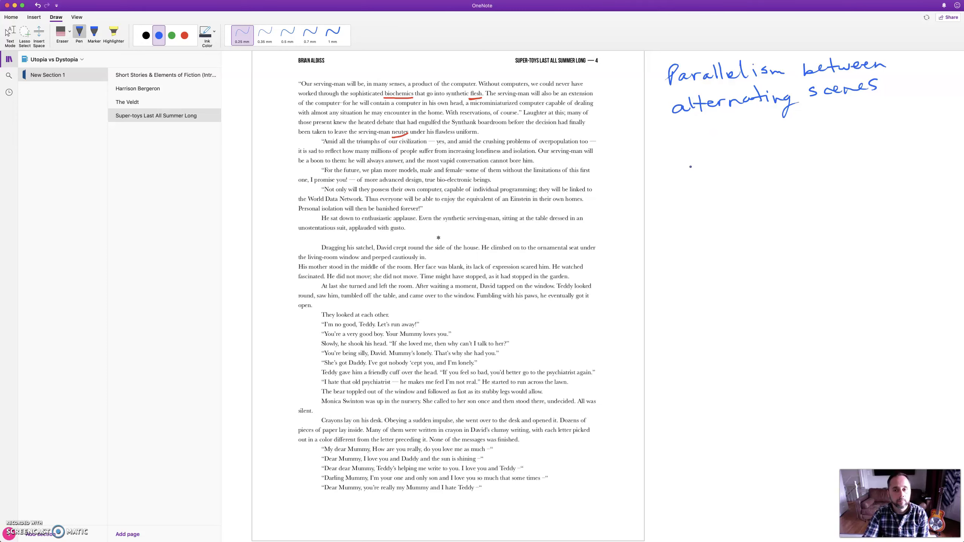
{"action": "mouse_move", "coordinate": [678, 134]}
{"action": "left_mouse_down"}
{"action": "mouse_move", "coordinate": [677, 220]}
{"action": "mouse_move", "coordinate": [693, 203]}
{"action": "left_mouse_up"}
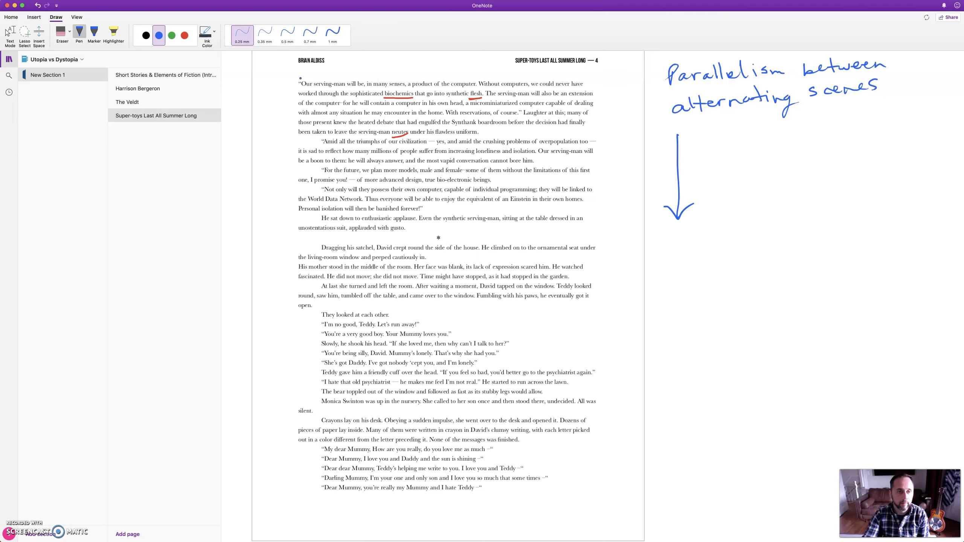
- In red, draw two arrows off the line labelled Monica and Henry
{"action": "left_click", "coordinate": [185, 35]}
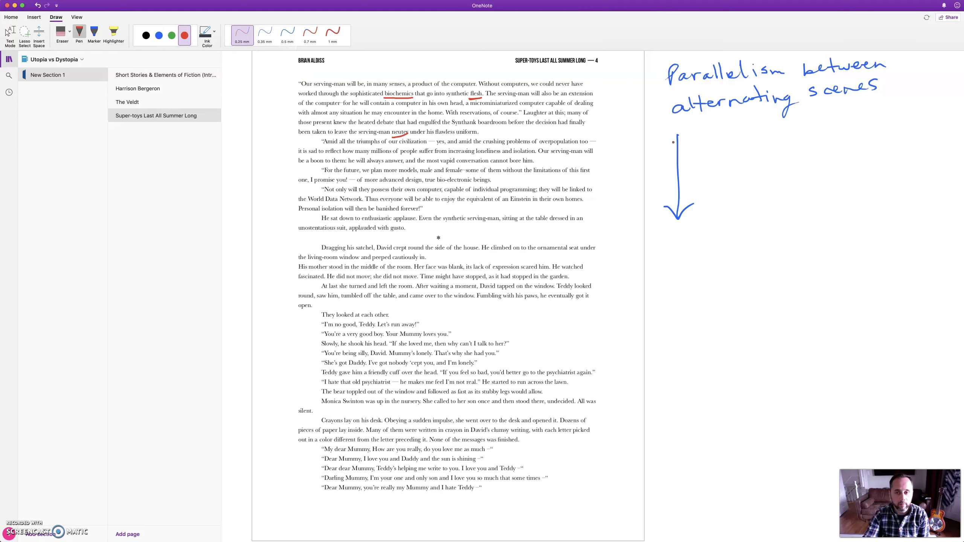
{"action": "left_click_drag", "start_coordinate": [690, 144], "coordinate": [706, 143]}
{"action": "mouse_move", "coordinate": [699, 138]}
{"action": "left_mouse_down"}
{"action": "mouse_move", "coordinate": [699, 150]}
{"action": "mouse_move", "coordinate": [742, 136]}
{"action": "mouse_move", "coordinate": [777, 139]}
{"action": "left_mouse_up"}
{"action": "left_click", "coordinate": [734, 138]}
{"action": "left_click_drag", "start_coordinate": [786, 134], "coordinate": [790, 135]}
{"action": "left_click_drag", "start_coordinate": [664, 168], "coordinate": [736, 162]}
{"action": "left_click_drag", "start_coordinate": [735, 159], "coordinate": [735, 166]}
{"action": "left_click", "coordinate": [748, 159]}
{"action": "left_click_drag", "start_coordinate": [742, 165], "coordinate": [755, 160]}
{"action": "left_click_drag", "start_coordinate": [758, 164], "coordinate": [778, 157]}
- Add the third and fourth red arrows labelled Monica and Henry, and retrace the line with an arrowhead
{"action": "left_click_drag", "start_coordinate": [777, 159], "coordinate": [777, 170]}
{"action": "left_click_drag", "start_coordinate": [671, 186], "coordinate": [801, 174]}
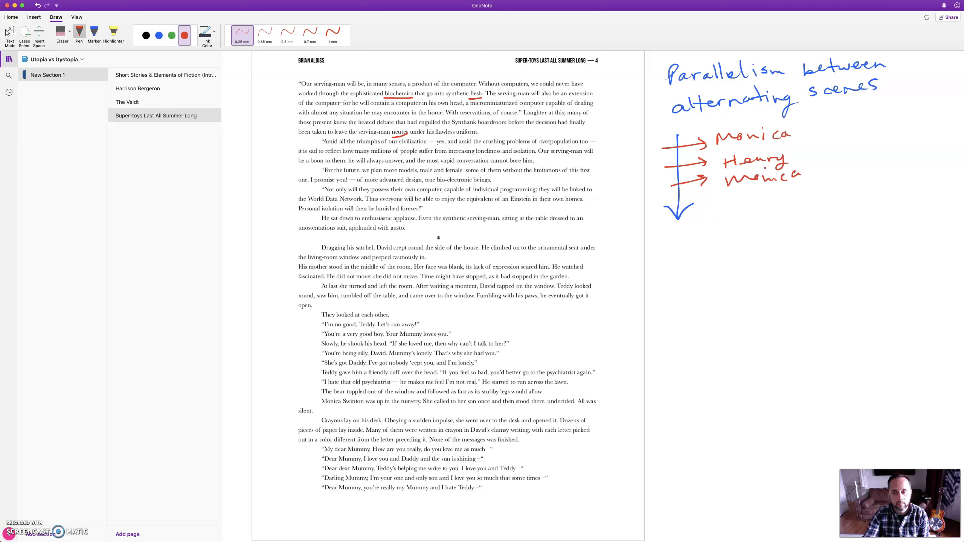
{"action": "mouse_move", "coordinate": [661, 205]}
{"action": "left_mouse_down"}
{"action": "mouse_move", "coordinate": [707, 196]}
{"action": "mouse_move", "coordinate": [698, 206]}
{"action": "left_mouse_up"}
{"action": "mouse_move", "coordinate": [724, 196]}
{"action": "left_mouse_down"}
{"action": "mouse_move", "coordinate": [723, 206]}
{"action": "mouse_move", "coordinate": [739, 200]}
{"action": "left_mouse_up"}
{"action": "mouse_move", "coordinate": [739, 193]}
{"action": "left_mouse_down"}
{"action": "mouse_move", "coordinate": [737, 205]}
{"action": "mouse_move", "coordinate": [796, 204]}
{"action": "left_mouse_up"}
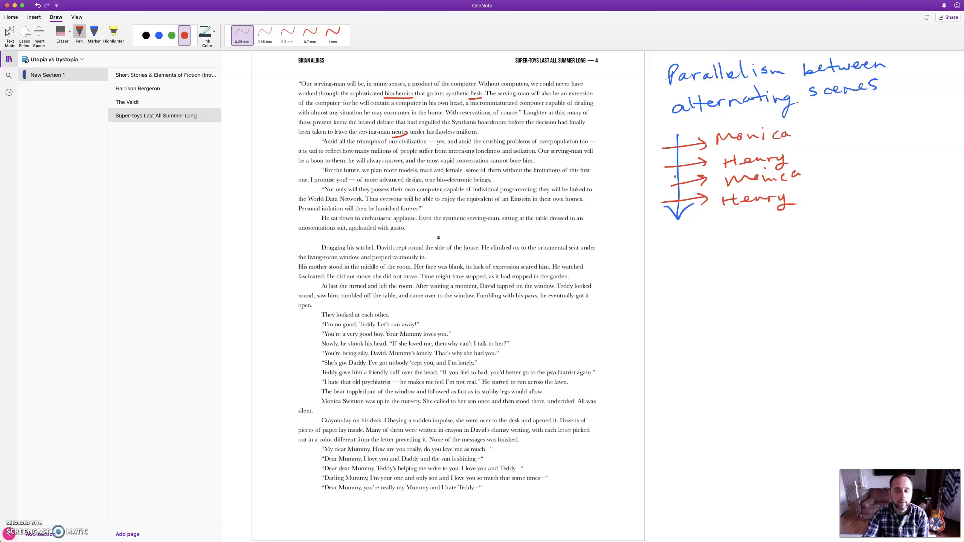
{"action": "mouse_move", "coordinate": [681, 174]}
{"action": "left_mouse_down"}
{"action": "mouse_move", "coordinate": [687, 201]}
{"action": "mouse_move", "coordinate": [677, 213]}
{"action": "mouse_move", "coordinate": [659, 201]}
{"action": "mouse_move", "coordinate": [683, 208]}
{"action": "left_mouse_up"}
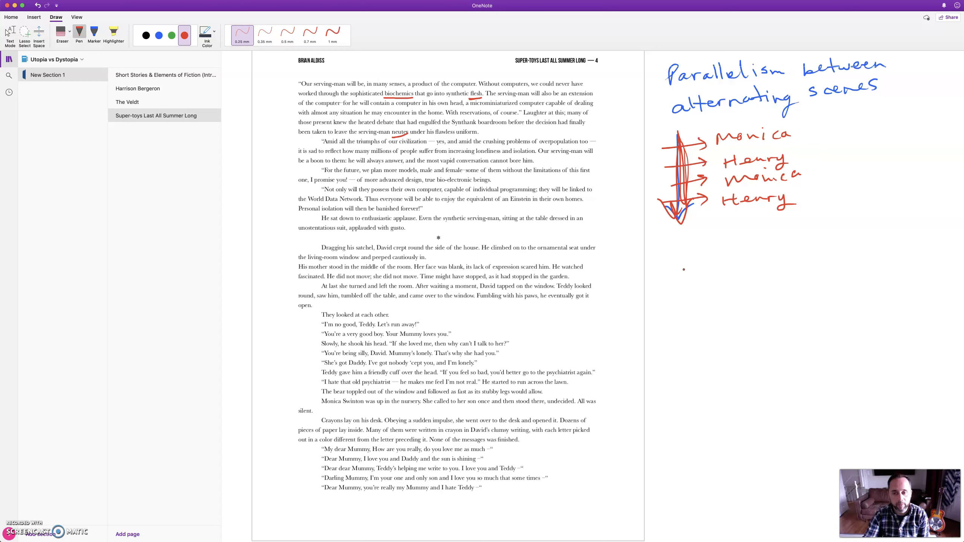
- Draw two red boxes below the arrows and write M in the upper one
{"action": "mouse_move", "coordinate": [683, 250]}
{"action": "left_mouse_down"}
{"action": "mouse_move", "coordinate": [687, 286]}
{"action": "mouse_move", "coordinate": [727, 247]}
{"action": "mouse_move", "coordinate": [733, 280]}
{"action": "left_mouse_up"}
{"action": "mouse_move", "coordinate": [693, 311]}
{"action": "left_mouse_down"}
{"action": "mouse_move", "coordinate": [695, 333]}
{"action": "mouse_move", "coordinate": [727, 303]}
{"action": "mouse_move", "coordinate": [731, 332]}
{"action": "left_mouse_up"}
{"action": "left_click_drag", "start_coordinate": [687, 337], "coordinate": [731, 331]}
{"action": "mouse_move", "coordinate": [700, 265]}
{"action": "left_mouse_down"}
{"action": "mouse_move", "coordinate": [715, 262]}
{"action": "mouse_move", "coordinate": [717, 274]}
{"action": "left_mouse_up"}
- Mark the lower red box M, then draw green H boxes with arrows to each M box
{"action": "mouse_move", "coordinate": [703, 325]}
{"action": "left_mouse_down"}
{"action": "mouse_move", "coordinate": [704, 312]}
{"action": "mouse_move", "coordinate": [720, 324]}
{"action": "left_mouse_up"}
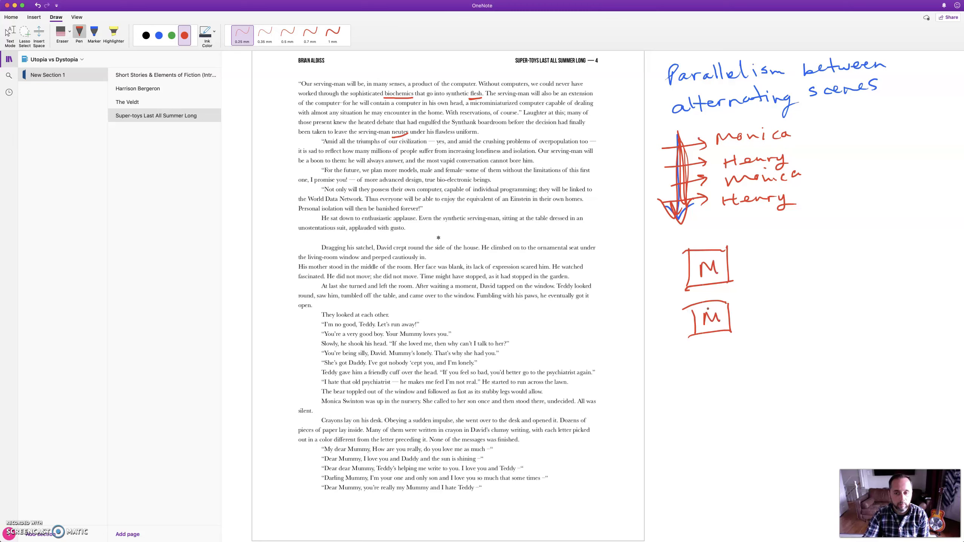
{"action": "left_click", "coordinate": [171, 36]}
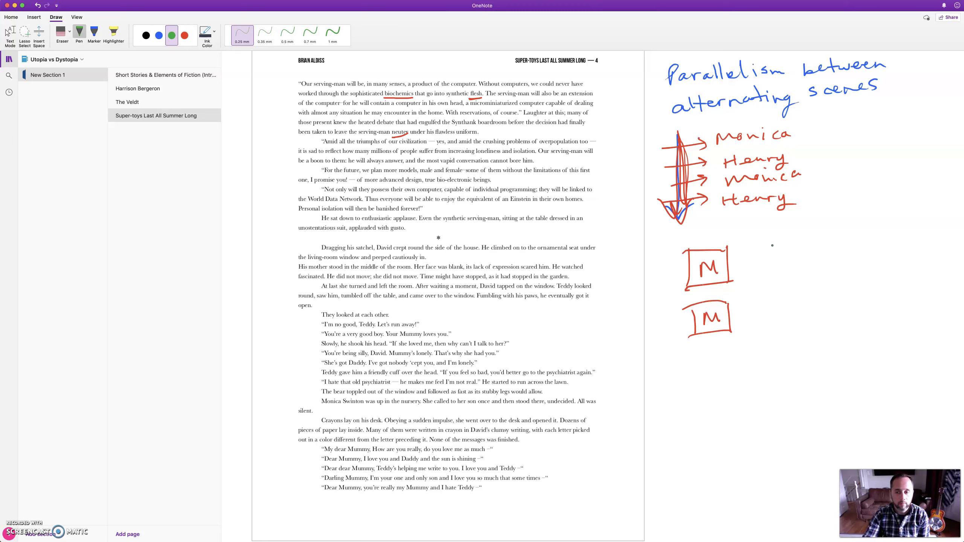
{"action": "mouse_move", "coordinate": [765, 246]}
{"action": "left_mouse_down"}
{"action": "mouse_move", "coordinate": [769, 277]}
{"action": "mouse_move", "coordinate": [802, 243]}
{"action": "mouse_move", "coordinate": [805, 280]}
{"action": "mouse_move", "coordinate": [783, 271]}
{"action": "left_mouse_up"}
{"action": "left_click_drag", "start_coordinate": [782, 265], "coordinate": [793, 269]}
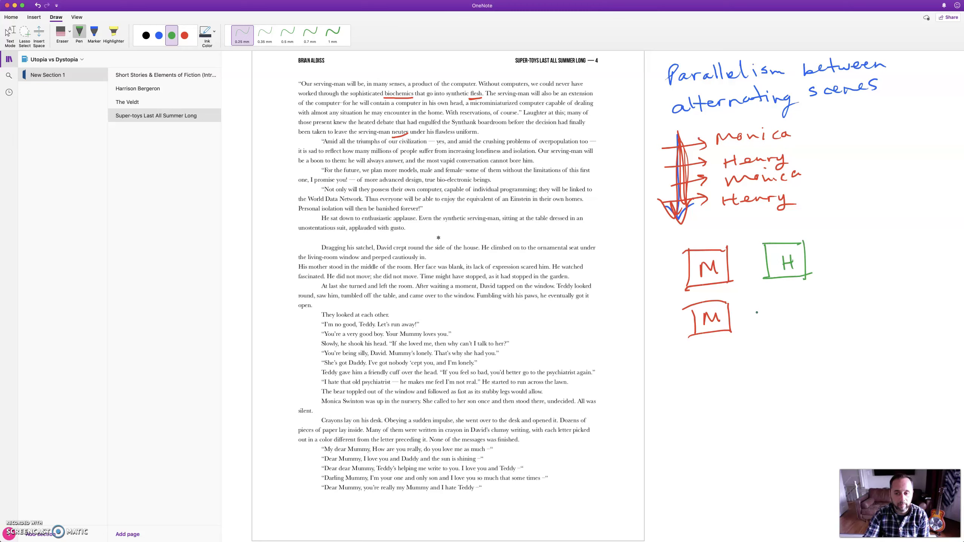
{"action": "mouse_move", "coordinate": [765, 299]}
{"action": "left_mouse_down"}
{"action": "mouse_move", "coordinate": [771, 332]}
{"action": "mouse_move", "coordinate": [803, 301]}
{"action": "mouse_move", "coordinate": [807, 332]}
{"action": "left_mouse_up"}
{"action": "mouse_move", "coordinate": [767, 332]}
{"action": "left_mouse_down"}
{"action": "mouse_move", "coordinate": [805, 329]}
{"action": "mouse_move", "coordinate": [783, 324]}
{"action": "left_mouse_up"}
{"action": "mouse_move", "coordinate": [783, 317]}
{"action": "left_mouse_down"}
{"action": "mouse_move", "coordinate": [793, 324]}
{"action": "mouse_move", "coordinate": [731, 316]}
{"action": "left_mouse_up"}
{"action": "mouse_move", "coordinate": [767, 262]}
{"action": "left_mouse_down"}
{"action": "mouse_move", "coordinate": [729, 262]}
{"action": "mouse_move", "coordinate": [767, 261]}
{"action": "left_mouse_up"}
- Bracket the H boxes with a green brace labelled 'Concurrent events' and box 'Parallelism'
{"action": "mouse_move", "coordinate": [806, 233]}
{"action": "left_mouse_down"}
{"action": "mouse_move", "coordinate": [831, 274]}
{"action": "mouse_move", "coordinate": [814, 327]}
{"action": "left_mouse_up"}
{"action": "left_click_drag", "start_coordinate": [846, 254], "coordinate": [849, 268]}
{"action": "left_click_drag", "start_coordinate": [857, 260], "coordinate": [936, 239]}
{"action": "left_click_drag", "start_coordinate": [935, 245], "coordinate": [941, 224]}
{"action": "mouse_move", "coordinate": [845, 298]}
{"action": "left_mouse_down"}
{"action": "mouse_move", "coordinate": [858, 288]}
{"action": "mouse_move", "coordinate": [908, 287]}
{"action": "left_mouse_up"}
{"action": "left_click_drag", "start_coordinate": [919, 272], "coordinate": [914, 288]}
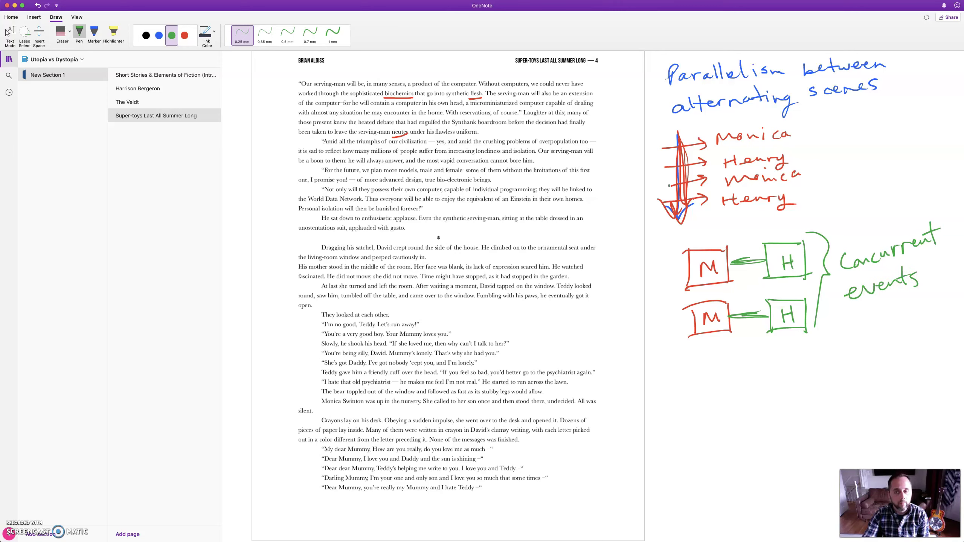
{"action": "mouse_move", "coordinate": [660, 89]}
{"action": "left_mouse_down"}
{"action": "mouse_move", "coordinate": [797, 73]}
{"action": "mouse_move", "coordinate": [746, 53]}
{"action": "mouse_move", "coordinate": [661, 93]}
{"action": "mouse_move", "coordinate": [696, 117]}
{"action": "mouse_move", "coordinate": [797, 102]}
{"action": "left_mouse_up"}
- In green, underline 'alternating', write 'THEME overlap' beside the list, and mark 'synthetic flesh' in the story
{"action": "left_click_drag", "start_coordinate": [687, 124], "coordinate": [788, 107]}
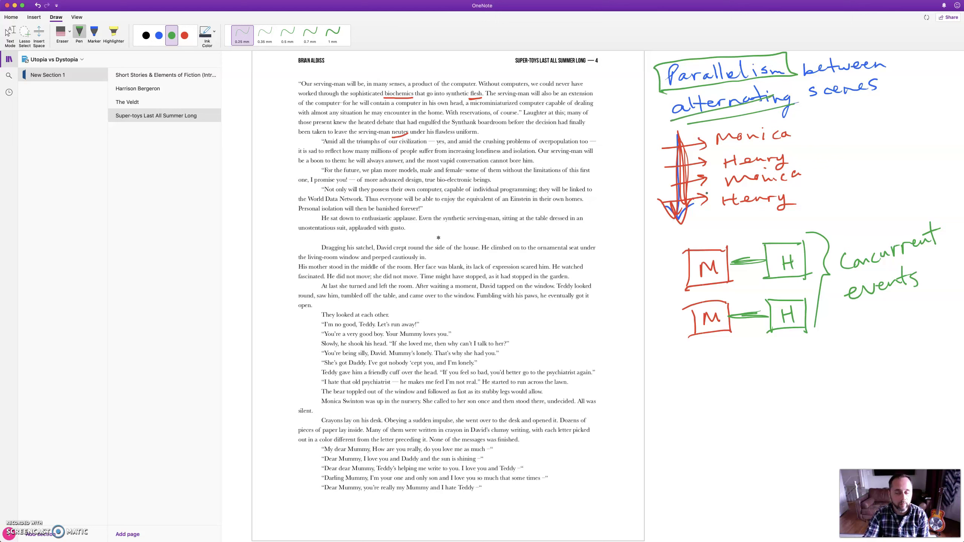
{"action": "left_click_drag", "start_coordinate": [843, 133], "coordinate": [838, 158]}
{"action": "mouse_move", "coordinate": [824, 144]}
{"action": "left_mouse_down"}
{"action": "mouse_move", "coordinate": [854, 130]}
{"action": "mouse_move", "coordinate": [848, 153]}
{"action": "mouse_move", "coordinate": [855, 152]}
{"action": "left_mouse_up"}
{"action": "left_click_drag", "start_coordinate": [860, 146], "coordinate": [875, 137]}
{"action": "left_click_drag", "start_coordinate": [865, 137], "coordinate": [887, 129]}
{"action": "mouse_move", "coordinate": [884, 135]}
{"action": "left_mouse_down"}
{"action": "mouse_move", "coordinate": [910, 126]}
{"action": "mouse_move", "coordinate": [912, 108]}
{"action": "left_mouse_up"}
{"action": "left_click_drag", "start_coordinate": [845, 179], "coordinate": [880, 167]}
{"action": "mouse_move", "coordinate": [884, 174]}
{"action": "left_mouse_down"}
{"action": "mouse_move", "coordinate": [890, 156]}
{"action": "mouse_move", "coordinate": [888, 174]}
{"action": "left_mouse_up"}
{"action": "left_click_drag", "start_coordinate": [898, 166], "coordinate": [896, 185]}
{"action": "left_click_drag", "start_coordinate": [898, 164], "coordinate": [902, 174]}
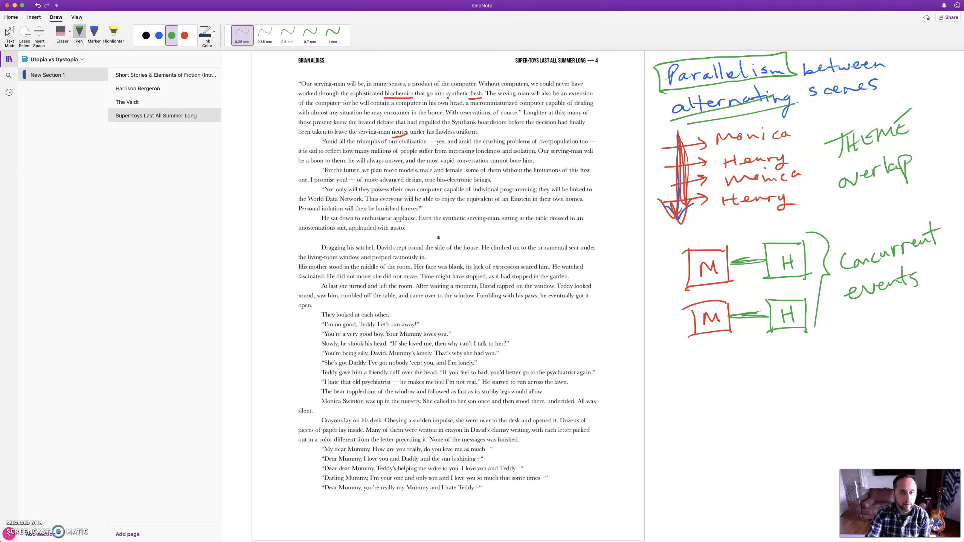
{"action": "mouse_move", "coordinate": [443, 96]}
{"action": "left_mouse_down"}
{"action": "mouse_move", "coordinate": [487, 89]}
{"action": "mouse_move", "coordinate": [474, 100]}
{"action": "left_mouse_up"}
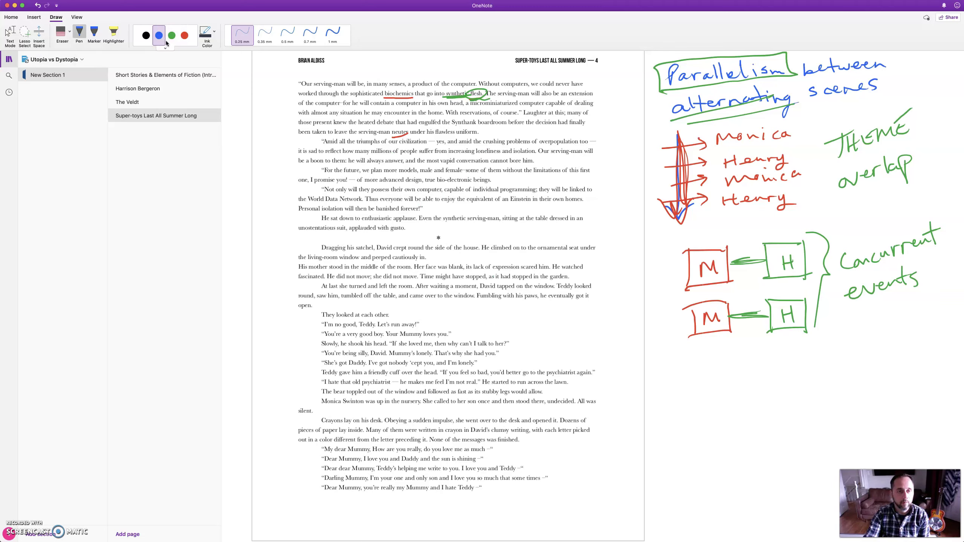
- In black, add bullets 'Fake vs. Real' and 'Reality / Nature' below the overlap note
{"action": "left_click", "coordinate": [146, 35]}
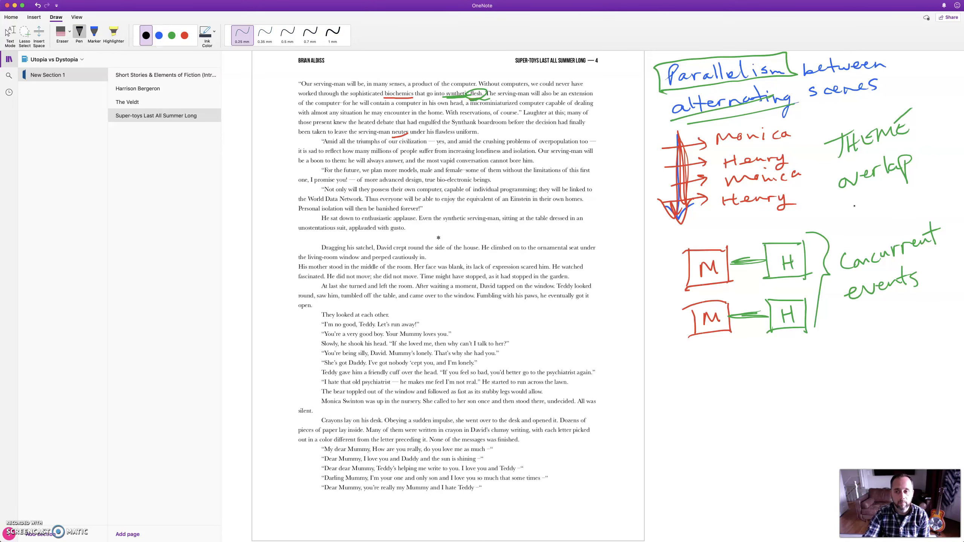
{"action": "mouse_move", "coordinate": [838, 204]}
{"action": "left_mouse_down"}
{"action": "mouse_move", "coordinate": [834, 217]}
{"action": "mouse_move", "coordinate": [849, 195]}
{"action": "mouse_move", "coordinate": [854, 213]}
{"action": "mouse_move", "coordinate": [875, 198]}
{"action": "left_mouse_up"}
{"action": "left_click_drag", "start_coordinate": [880, 192], "coordinate": [911, 192]}
{"action": "left_click", "coordinate": [900, 194]}
{"action": "mouse_move", "coordinate": [909, 177]}
{"action": "left_mouse_down"}
{"action": "mouse_move", "coordinate": [932, 177]}
{"action": "mouse_move", "coordinate": [946, 161]}
{"action": "left_mouse_up"}
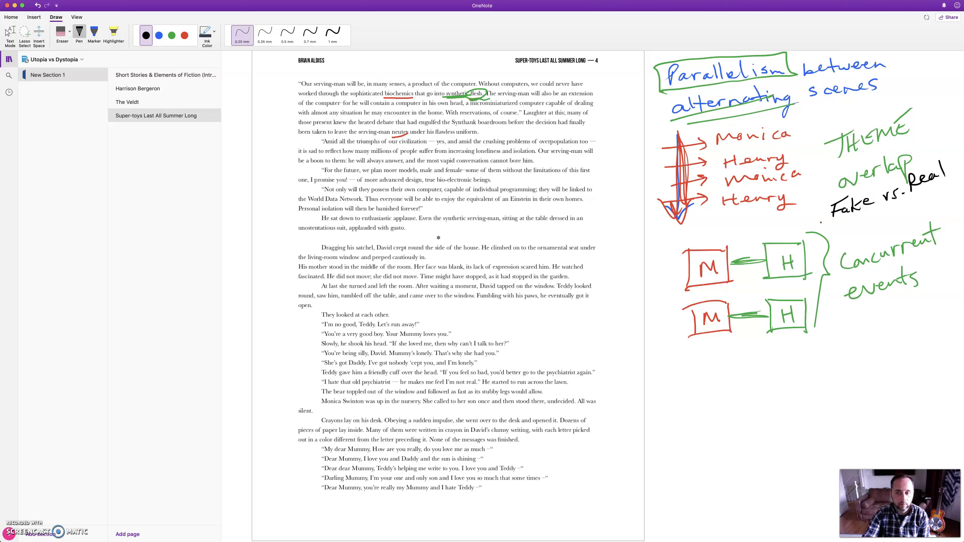
{"action": "mouse_move", "coordinate": [836, 222]}
{"action": "left_mouse_down"}
{"action": "mouse_move", "coordinate": [861, 225]}
{"action": "mouse_move", "coordinate": [871, 213]}
{"action": "mouse_move", "coordinate": [875, 225]}
{"action": "mouse_move", "coordinate": [899, 230]}
{"action": "mouse_move", "coordinate": [889, 212]}
{"action": "left_mouse_up"}
{"action": "mouse_move", "coordinate": [910, 198]}
{"action": "left_mouse_down"}
{"action": "mouse_move", "coordinate": [905, 221]}
{"action": "mouse_move", "coordinate": [922, 201]}
{"action": "left_mouse_up"}
{"action": "left_click_drag", "start_coordinate": [925, 205], "coordinate": [963, 192]}
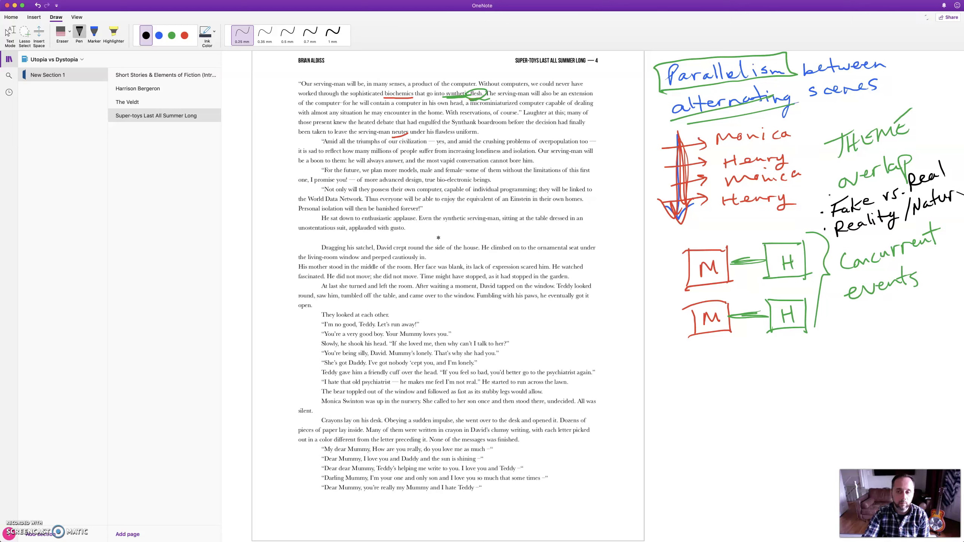
- Write 'Artificial' with an arrow up to 'Synthetic' above THEME, and underline 'Real'
{"action": "mouse_move", "coordinate": [824, 194]}
{"action": "left_mouse_down"}
{"action": "mouse_move", "coordinate": [824, 169]}
{"action": "mouse_move", "coordinate": [835, 171]}
{"action": "left_mouse_up"}
{"action": "mouse_move", "coordinate": [833, 164]}
{"action": "left_mouse_down"}
{"action": "mouse_move", "coordinate": [851, 169]}
{"action": "mouse_move", "coordinate": [859, 148]}
{"action": "left_mouse_up"}
{"action": "left_click_drag", "start_coordinate": [850, 161], "coordinate": [859, 159]}
{"action": "left_click_drag", "start_coordinate": [861, 156], "coordinate": [895, 153]}
{"action": "left_click_drag", "start_coordinate": [897, 151], "coordinate": [903, 136]}
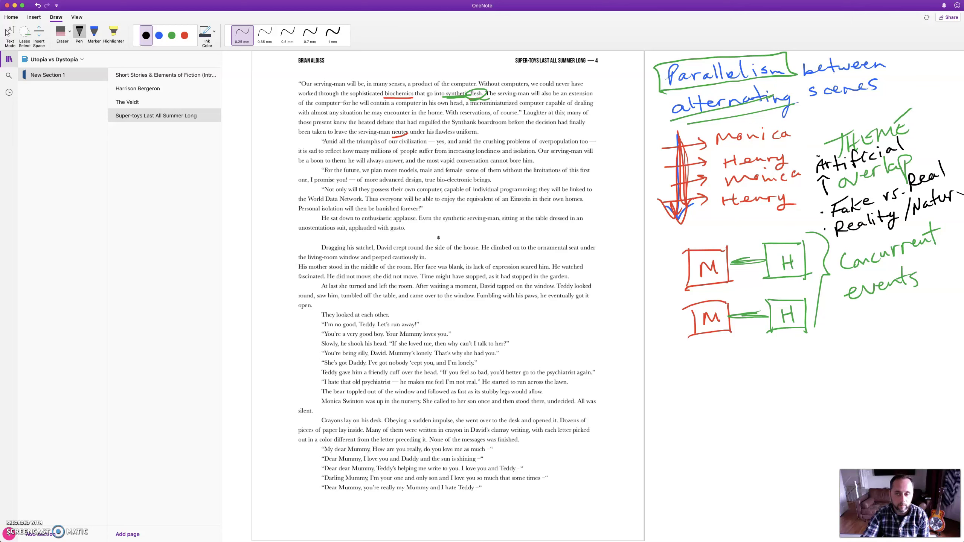
{"action": "mouse_move", "coordinate": [813, 156]}
{"action": "left_mouse_down"}
{"action": "mouse_move", "coordinate": [855, 115]}
{"action": "mouse_move", "coordinate": [873, 124]}
{"action": "mouse_move", "coordinate": [886, 104]}
{"action": "left_mouse_up"}
{"action": "mouse_move", "coordinate": [886, 94]}
{"action": "left_mouse_down"}
{"action": "mouse_move", "coordinate": [888, 107]}
{"action": "mouse_move", "coordinate": [921, 78]}
{"action": "mouse_move", "coordinate": [924, 87]}
{"action": "left_mouse_up"}
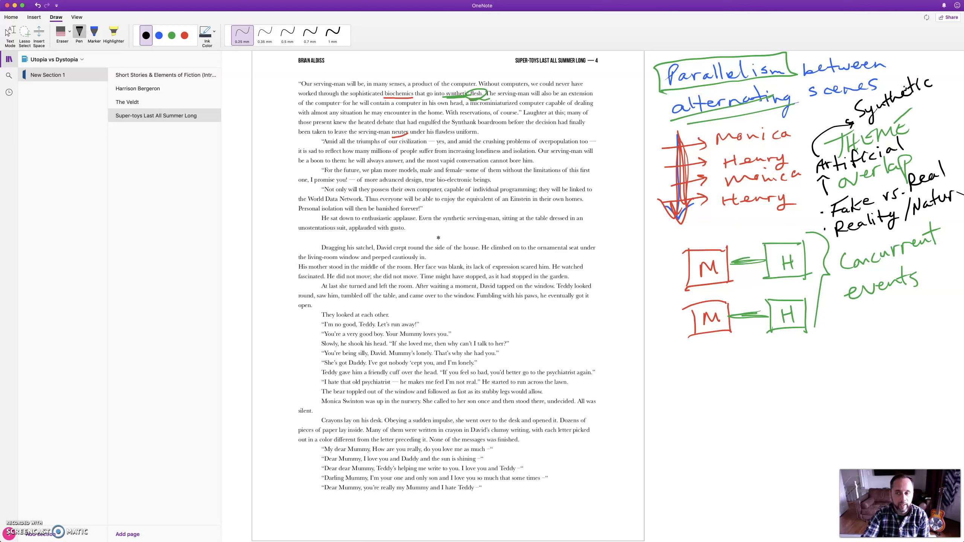
{"action": "left_click_drag", "start_coordinate": [912, 187], "coordinate": [947, 177]}
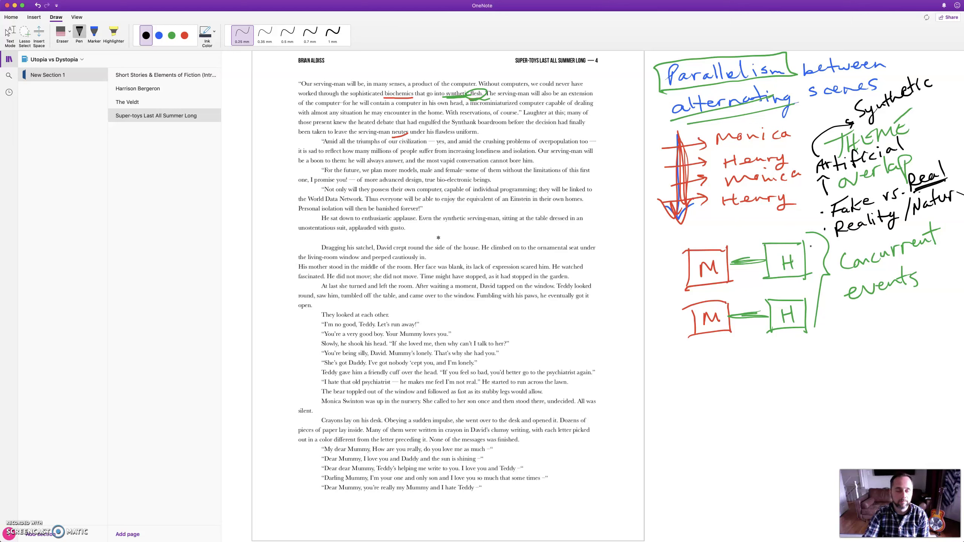
- Write 'Fake real' below the boxes in black, double-underline it, and circle 'real'
{"action": "left_click_drag", "start_coordinate": [686, 368], "coordinate": [679, 388]}
{"action": "mouse_move", "coordinate": [684, 369]}
{"action": "left_mouse_down"}
{"action": "mouse_move", "coordinate": [704, 361]}
{"action": "mouse_move", "coordinate": [701, 376]}
{"action": "left_mouse_up"}
{"action": "left_click_drag", "start_coordinate": [695, 377], "coordinate": [712, 379]}
{"action": "mouse_move", "coordinate": [723, 367]}
{"action": "left_mouse_down"}
{"action": "mouse_move", "coordinate": [725, 380]}
{"action": "mouse_move", "coordinate": [735, 378]}
{"action": "left_mouse_up"}
{"action": "left_click_drag", "start_coordinate": [744, 369], "coordinate": [753, 366]}
{"action": "left_click_drag", "start_coordinate": [756, 369], "coordinate": [778, 373]}
{"action": "left_click_drag", "start_coordinate": [783, 351], "coordinate": [784, 372]}
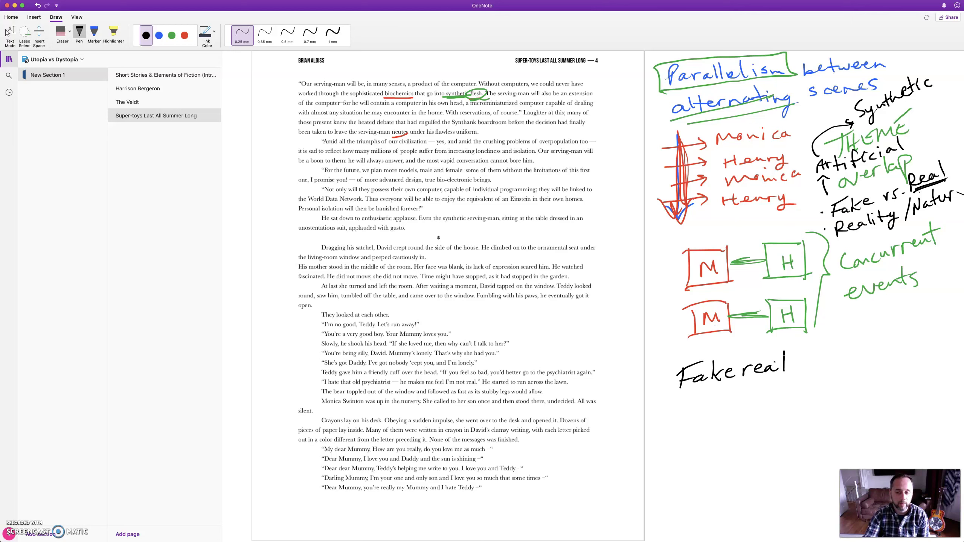
{"action": "mouse_move", "coordinate": [685, 395]}
{"action": "left_mouse_down"}
{"action": "mouse_move", "coordinate": [781, 376]}
{"action": "mouse_move", "coordinate": [734, 391]}
{"action": "left_mouse_up"}
{"action": "left_click_drag", "start_coordinate": [691, 399], "coordinate": [774, 381]}
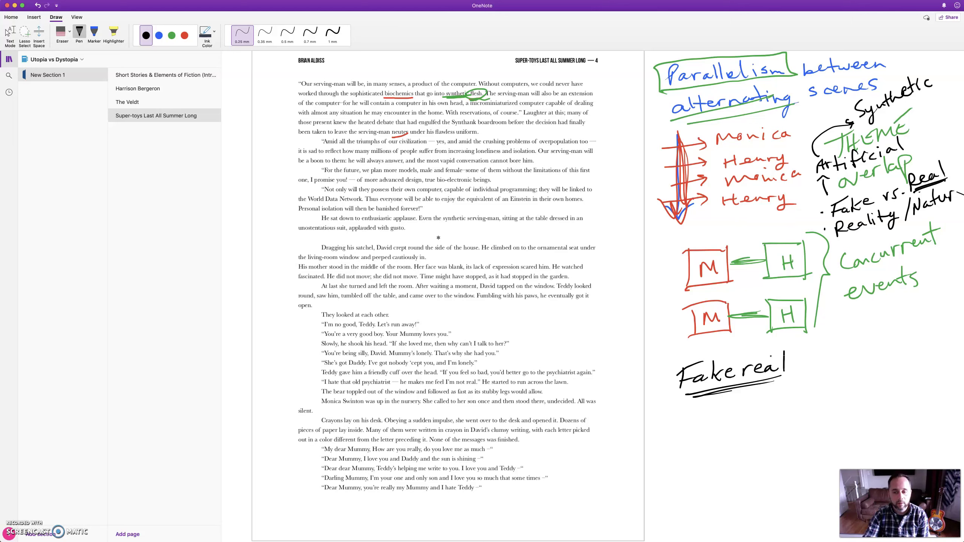
{"action": "mouse_move", "coordinate": [796, 377]}
{"action": "left_mouse_down"}
{"action": "mouse_move", "coordinate": [763, 347]}
{"action": "mouse_move", "coordinate": [771, 374]}
{"action": "mouse_move", "coordinate": [746, 376]}
{"action": "left_mouse_up"}
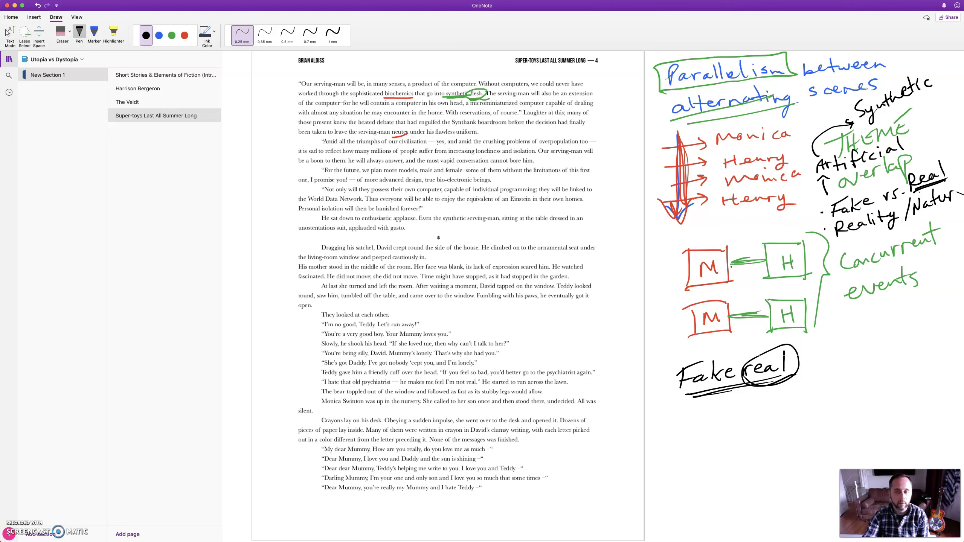
- Add lines with question marks between each M and H box, underline 'events', and bolden the Artificial arrow
{"action": "mouse_move", "coordinate": [728, 268]}
{"action": "left_mouse_down"}
{"action": "mouse_move", "coordinate": [769, 265]}
{"action": "mouse_move", "coordinate": [724, 272]}
{"action": "mouse_move", "coordinate": [751, 281]}
{"action": "left_mouse_up"}
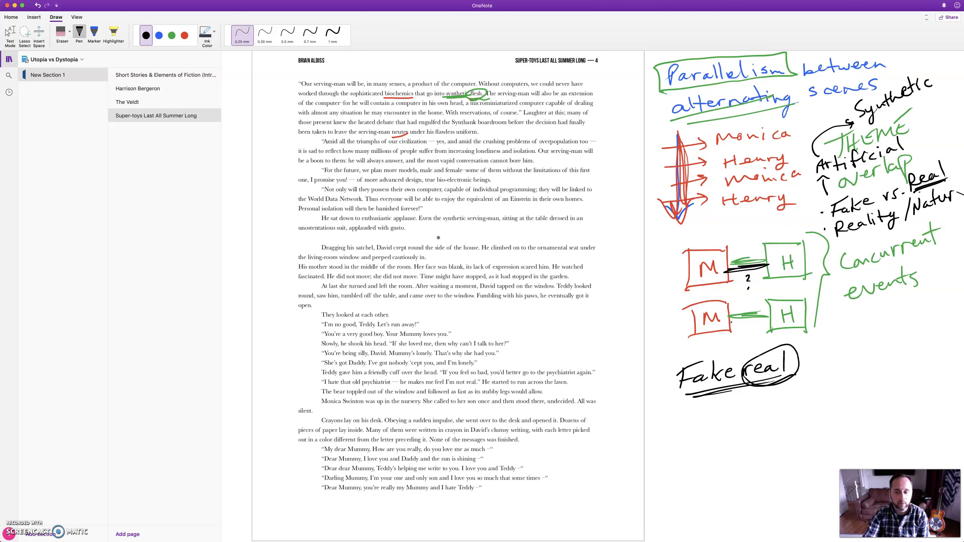
{"action": "mouse_move", "coordinate": [729, 322]}
{"action": "left_mouse_down"}
{"action": "mouse_move", "coordinate": [765, 320]}
{"action": "mouse_move", "coordinate": [723, 323]}
{"action": "mouse_move", "coordinate": [750, 334]}
{"action": "left_mouse_up"}
{"action": "mouse_move", "coordinate": [851, 310]}
{"action": "left_mouse_down"}
{"action": "mouse_move", "coordinate": [919, 285]}
{"action": "mouse_move", "coordinate": [855, 308]}
{"action": "left_mouse_up"}
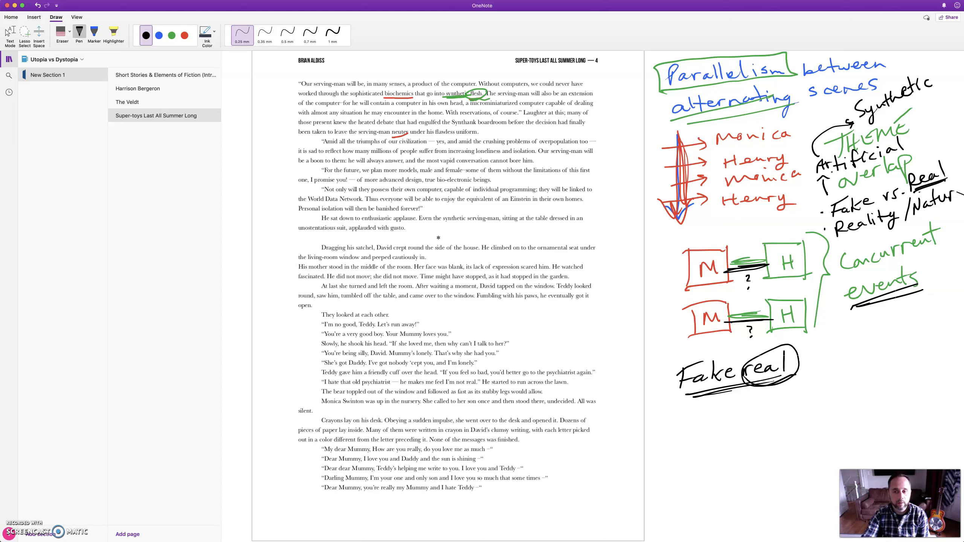
{"action": "left_click_drag", "start_coordinate": [820, 184], "coordinate": [834, 182]}
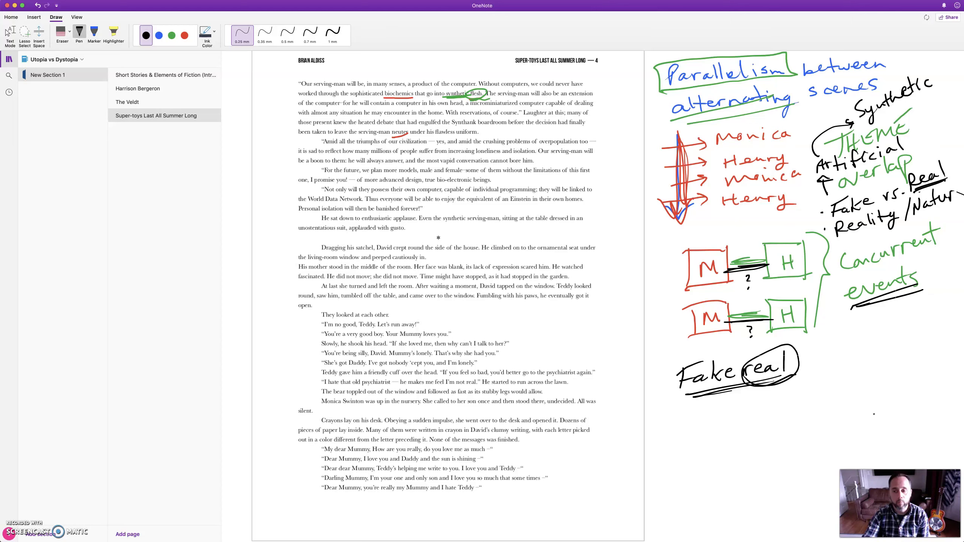
- Write '- Intelligence' beside 'Fake real' and underline 'Reality' in the second bullet
{"action": "mouse_move", "coordinate": [830, 338]}
{"action": "left_mouse_down"}
{"action": "mouse_move", "coordinate": [830, 352]}
{"action": "mouse_move", "coordinate": [838, 350]}
{"action": "left_mouse_up"}
{"action": "mouse_move", "coordinate": [848, 330]}
{"action": "left_mouse_down"}
{"action": "mouse_move", "coordinate": [843, 348]}
{"action": "mouse_move", "coordinate": [855, 334]}
{"action": "left_mouse_up"}
{"action": "mouse_move", "coordinate": [853, 338]}
{"action": "left_mouse_down"}
{"action": "mouse_move", "coordinate": [874, 334]}
{"action": "mouse_move", "coordinate": [882, 344]}
{"action": "mouse_move", "coordinate": [930, 317]}
{"action": "left_mouse_up"}
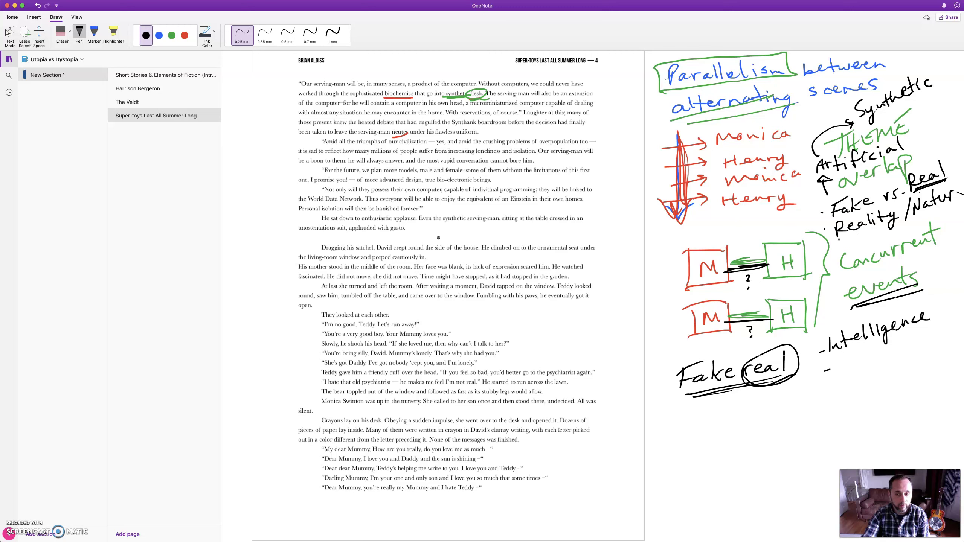
{"action": "left_click_drag", "start_coordinate": [838, 238], "coordinate": [873, 231]}
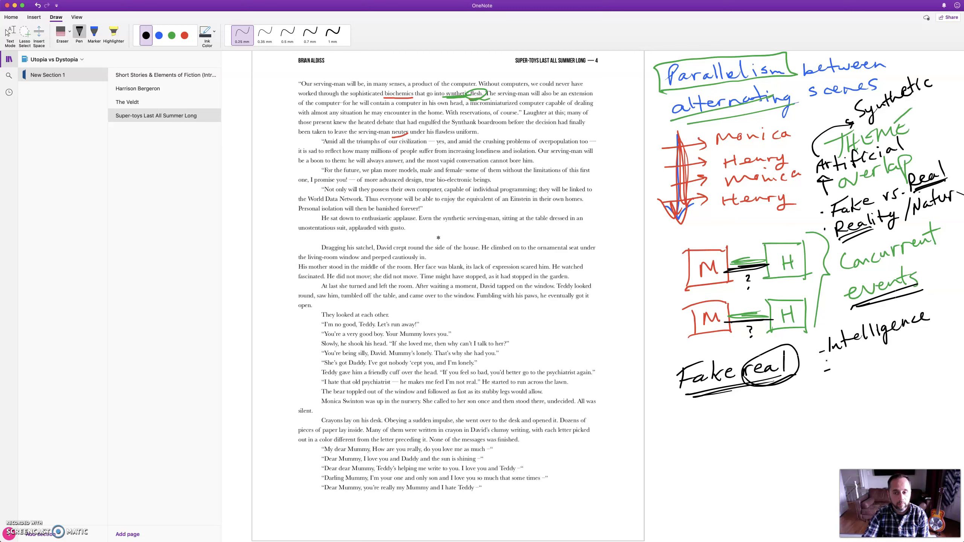
- Write '- Appearance vs. reality' below it and underline 'Appearance'
{"action": "left_click_drag", "start_coordinate": [838, 374], "coordinate": [851, 372]}
{"action": "mouse_move", "coordinate": [840, 366]}
{"action": "left_mouse_down"}
{"action": "mouse_move", "coordinate": [852, 364]}
{"action": "mouse_move", "coordinate": [855, 379]}
{"action": "left_mouse_up"}
{"action": "left_click_drag", "start_coordinate": [853, 365], "coordinate": [855, 372]}
{"action": "mouse_move", "coordinate": [863, 365]}
{"action": "left_mouse_down"}
{"action": "mouse_move", "coordinate": [864, 374]}
{"action": "mouse_move", "coordinate": [913, 347]}
{"action": "left_mouse_up"}
{"action": "left_click_drag", "start_coordinate": [919, 344], "coordinate": [930, 342]}
{"action": "left_click_drag", "start_coordinate": [875, 374], "coordinate": [884, 372]}
{"action": "left_click_drag", "start_coordinate": [890, 373], "coordinate": [857, 416]}
{"action": "left_click", "coordinate": [896, 376]}
{"action": "mouse_move", "coordinate": [856, 400]}
{"action": "left_mouse_down"}
{"action": "mouse_move", "coordinate": [865, 411]}
{"action": "mouse_move", "coordinate": [877, 402]}
{"action": "left_mouse_up"}
{"action": "left_click_drag", "start_coordinate": [879, 399], "coordinate": [918, 380]}
{"action": "mouse_move", "coordinate": [916, 381]}
{"action": "left_mouse_down"}
{"action": "mouse_move", "coordinate": [923, 397]}
{"action": "mouse_move", "coordinate": [908, 403]}
{"action": "left_mouse_up"}
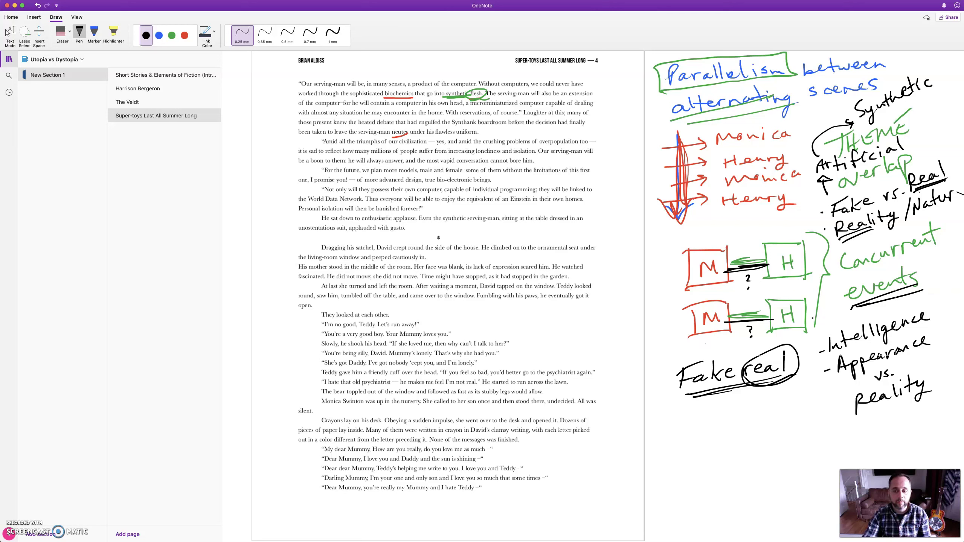
{"action": "mouse_move", "coordinate": [840, 375]}
{"action": "left_mouse_down"}
{"action": "mouse_move", "coordinate": [933, 345]}
{"action": "mouse_move", "coordinate": [878, 363]}
{"action": "left_mouse_up"}
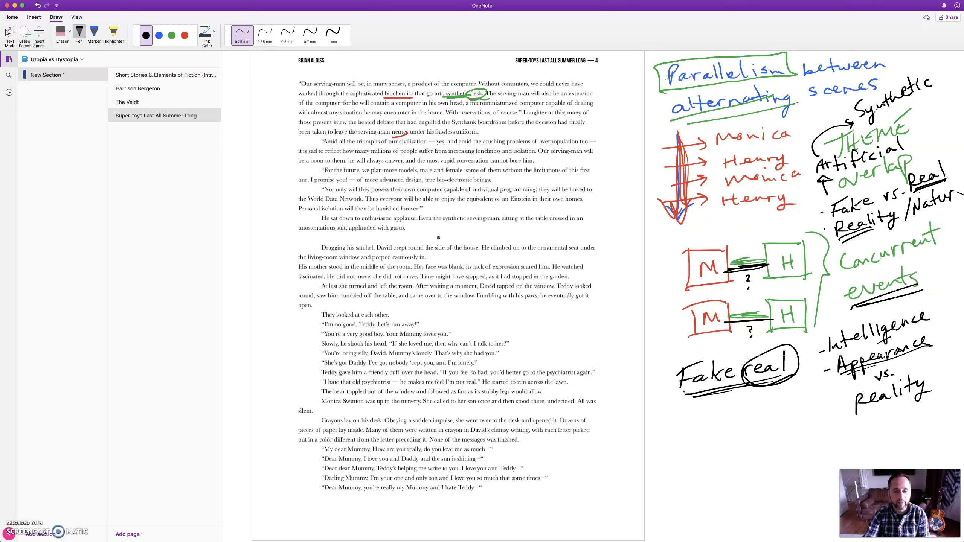
- Circle 'Fake real' in black, arrow 'Fake' down to a handwritten 'Surface', and draw a crossed circle under 'real'
{"action": "mouse_move", "coordinate": [685, 392]}
{"action": "left_mouse_down"}
{"action": "mouse_move", "coordinate": [694, 355]}
{"action": "mouse_move", "coordinate": [719, 396]}
{"action": "mouse_move", "coordinate": [667, 447]}
{"action": "left_mouse_up"}
{"action": "left_click_drag", "start_coordinate": [678, 439], "coordinate": [697, 442]}
{"action": "left_click", "coordinate": [700, 437]}
{"action": "mouse_move", "coordinate": [713, 432]}
{"action": "left_mouse_down"}
{"action": "mouse_move", "coordinate": [705, 433]}
{"action": "mouse_move", "coordinate": [743, 425]}
{"action": "left_mouse_up"}
{"action": "left_click", "coordinate": [727, 442]}
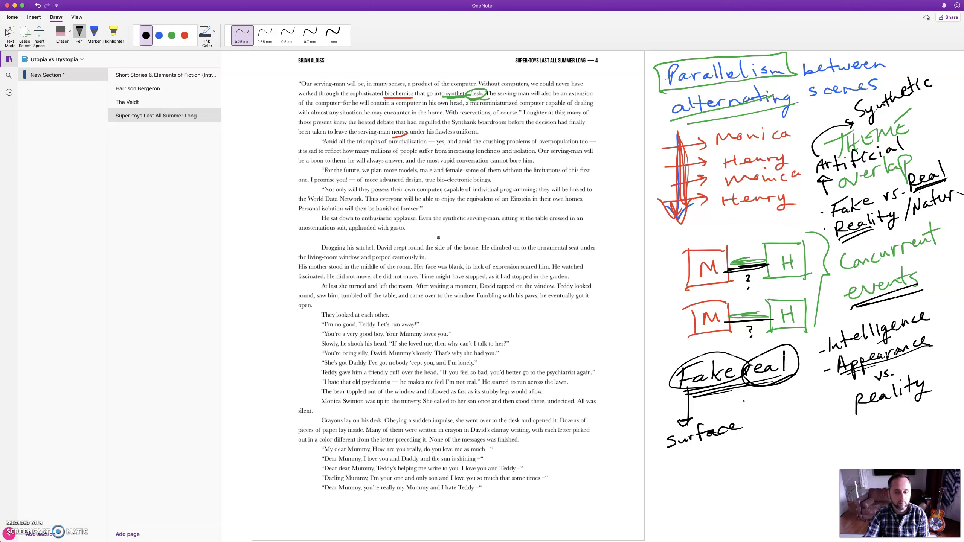
{"action": "mouse_move", "coordinate": [771, 389]}
{"action": "left_mouse_down"}
{"action": "mouse_move", "coordinate": [754, 405]}
{"action": "mouse_move", "coordinate": [774, 402]}
{"action": "mouse_move", "coordinate": [773, 389]}
{"action": "mouse_move", "coordinate": [752, 410]}
{"action": "left_mouse_up"}
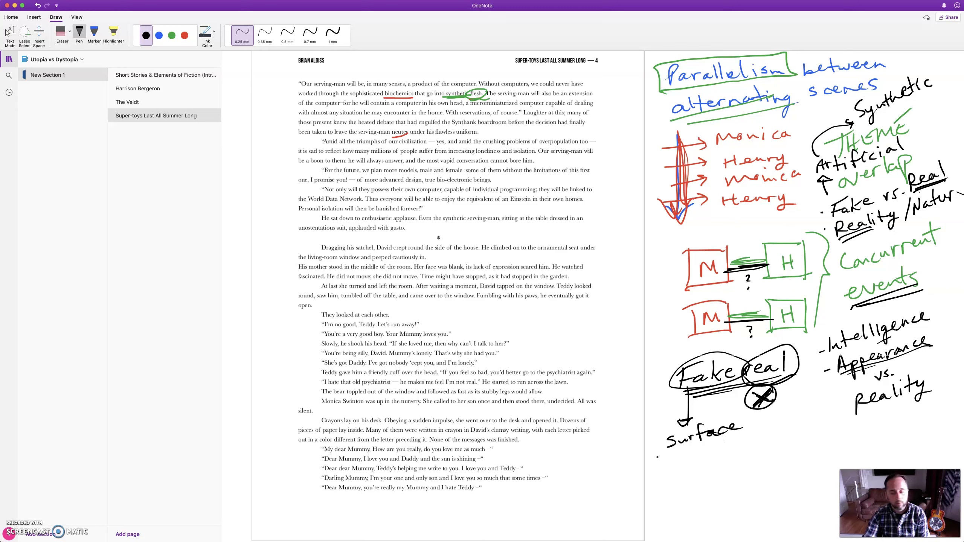
- Draw a black box around 'Surface' and write 'Screen — reflection' on the line beneath
{"action": "left_click_drag", "start_coordinate": [668, 453], "coordinate": [743, 426]}
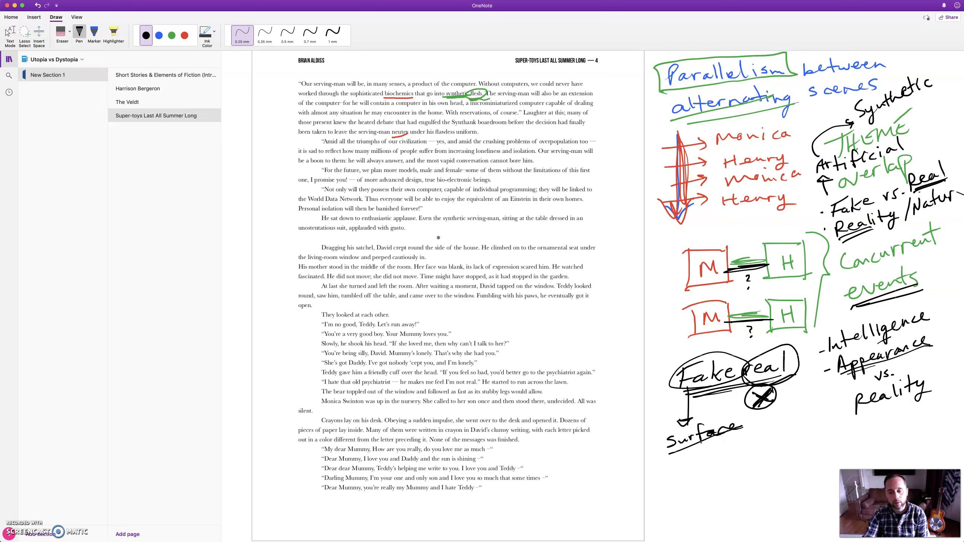
{"action": "mouse_move", "coordinate": [667, 455]}
{"action": "left_mouse_down"}
{"action": "mouse_move", "coordinate": [662, 441]}
{"action": "mouse_move", "coordinate": [678, 427]}
{"action": "mouse_move", "coordinate": [742, 404]}
{"action": "mouse_move", "coordinate": [749, 431]}
{"action": "mouse_move", "coordinate": [719, 432]}
{"action": "mouse_move", "coordinate": [736, 420]}
{"action": "left_mouse_up"}
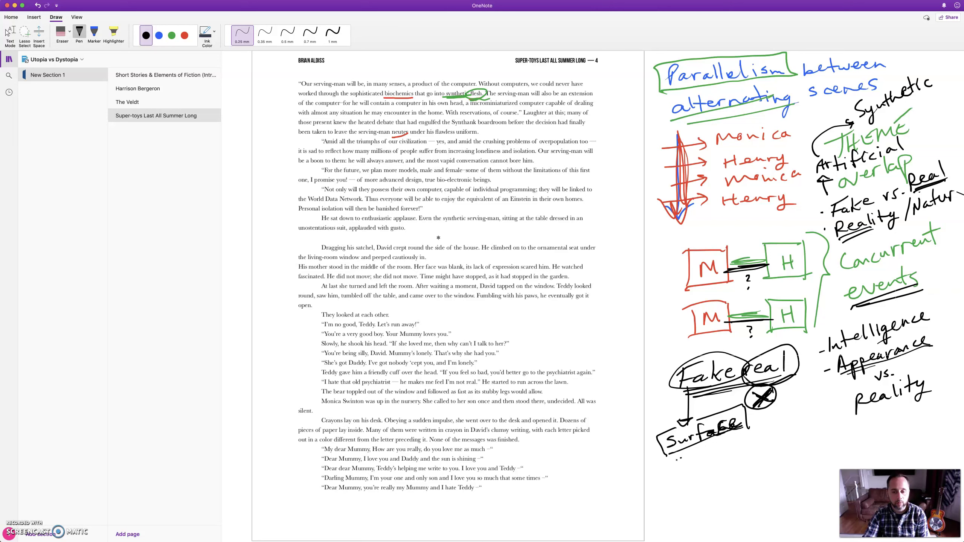
{"action": "left_click_drag", "start_coordinate": [678, 460], "coordinate": [779, 442]}
{"action": "mouse_move", "coordinate": [780, 444]}
{"action": "left_mouse_down"}
{"action": "mouse_move", "coordinate": [789, 427]}
{"action": "mouse_move", "coordinate": [789, 436]}
{"action": "left_mouse_up"}
{"action": "left_click", "coordinate": [799, 436]}
{"action": "mouse_move", "coordinate": [794, 425]}
{"action": "left_mouse_down"}
{"action": "mouse_move", "coordinate": [794, 439]}
{"action": "mouse_move", "coordinate": [816, 433]}
{"action": "left_mouse_up"}
{"action": "left_click_drag", "start_coordinate": [824, 419], "coordinate": [824, 434]}
{"action": "left_click_drag", "start_coordinate": [820, 426], "coordinate": [838, 427]}
{"action": "left_click_drag", "start_coordinate": [845, 431], "coordinate": [856, 431]}
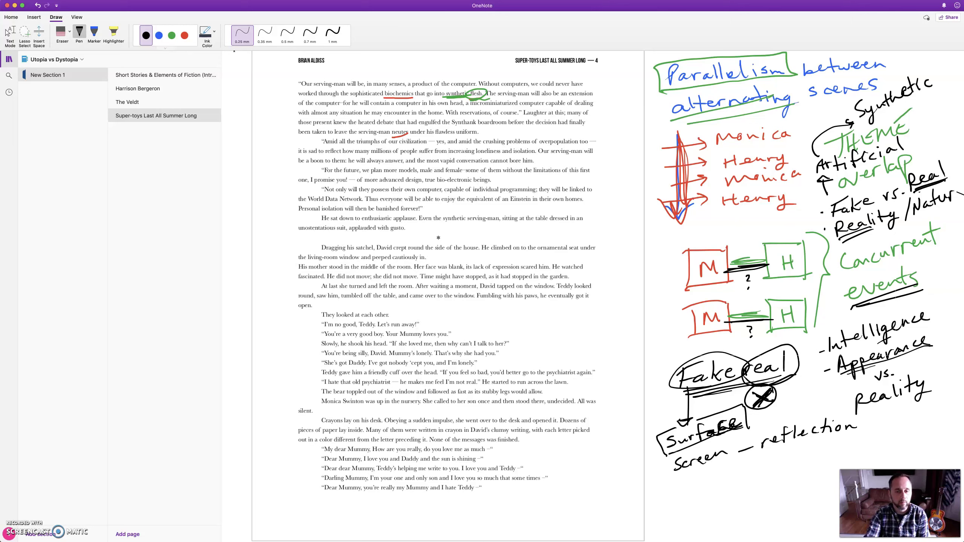
- In blue, circle 'neuter' and underline 'Laughter at this', 'reservations', 'man' and 'overpopulation' in the story
{"action": "left_click", "coordinate": [185, 36]}
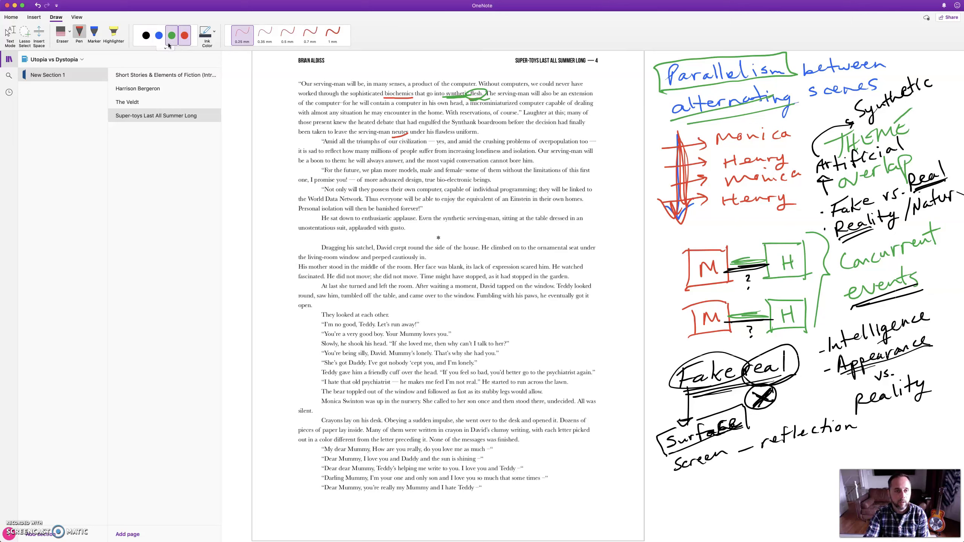
{"action": "left_click", "coordinate": [158, 40]}
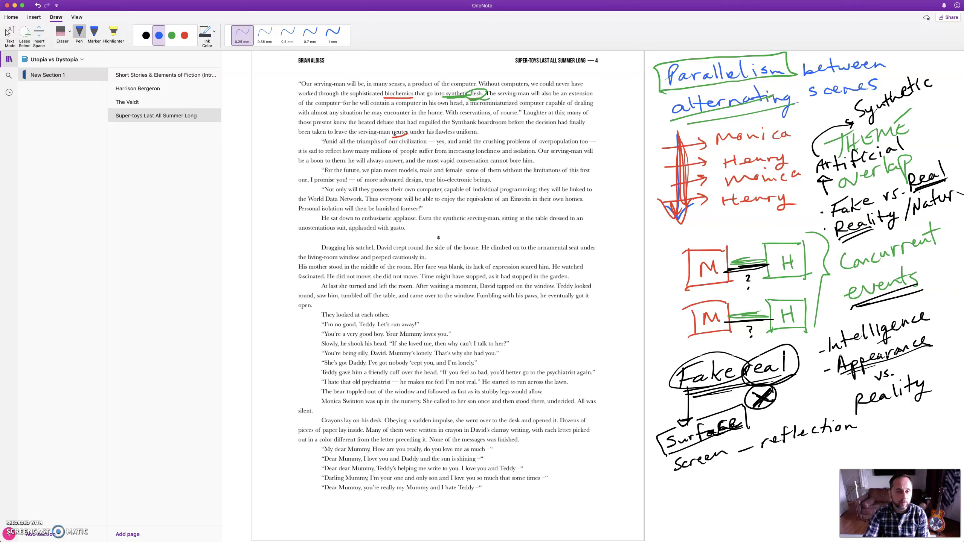
{"action": "left_click_drag", "start_coordinate": [393, 137], "coordinate": [413, 131]}
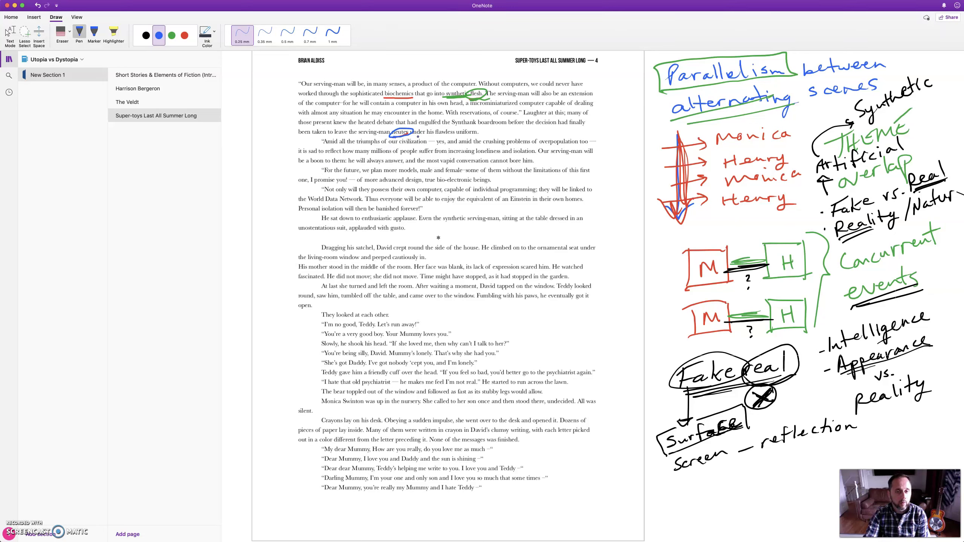
{"action": "left_click_drag", "start_coordinate": [535, 120], "coordinate": [564, 115]}
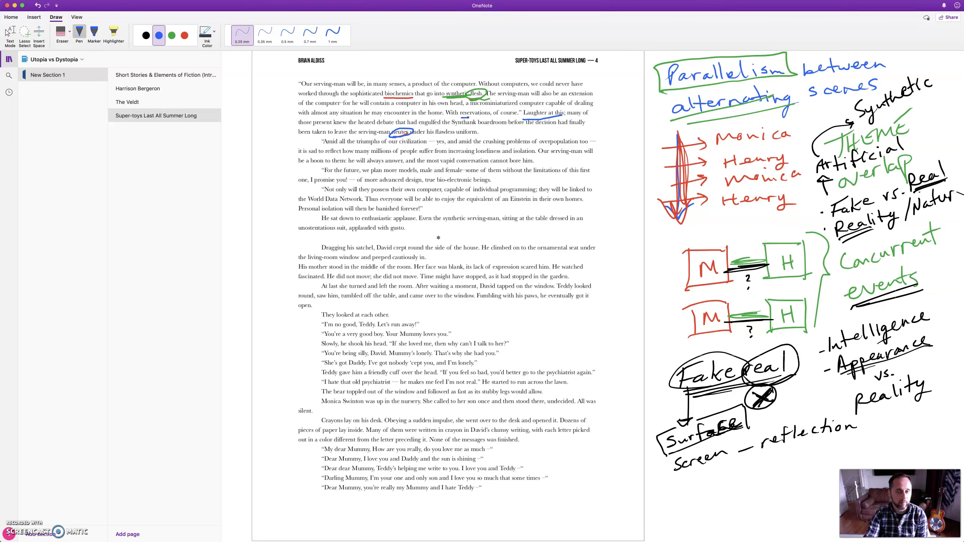
{"action": "left_click_drag", "start_coordinate": [461, 117], "coordinate": [492, 115]}
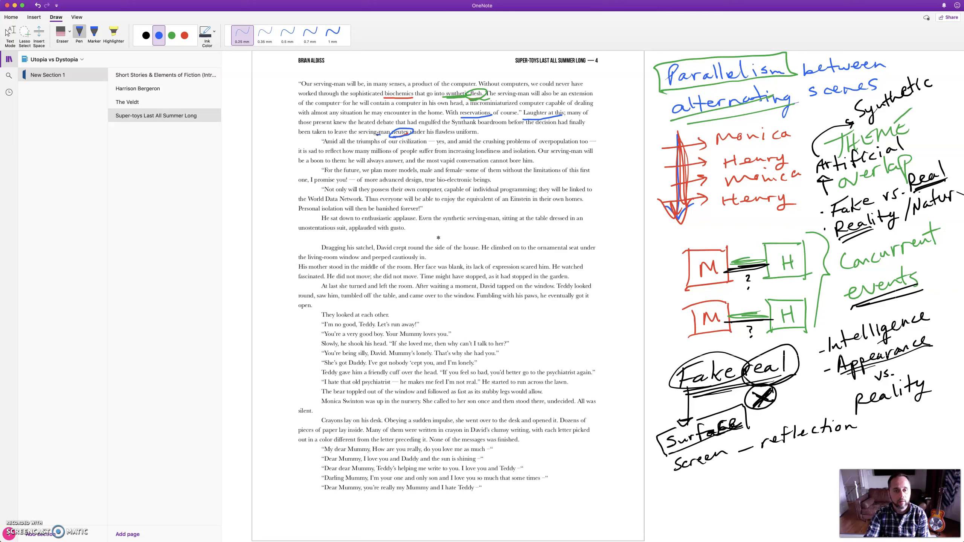
{"action": "left_click_drag", "start_coordinate": [378, 135], "coordinate": [390, 136]}
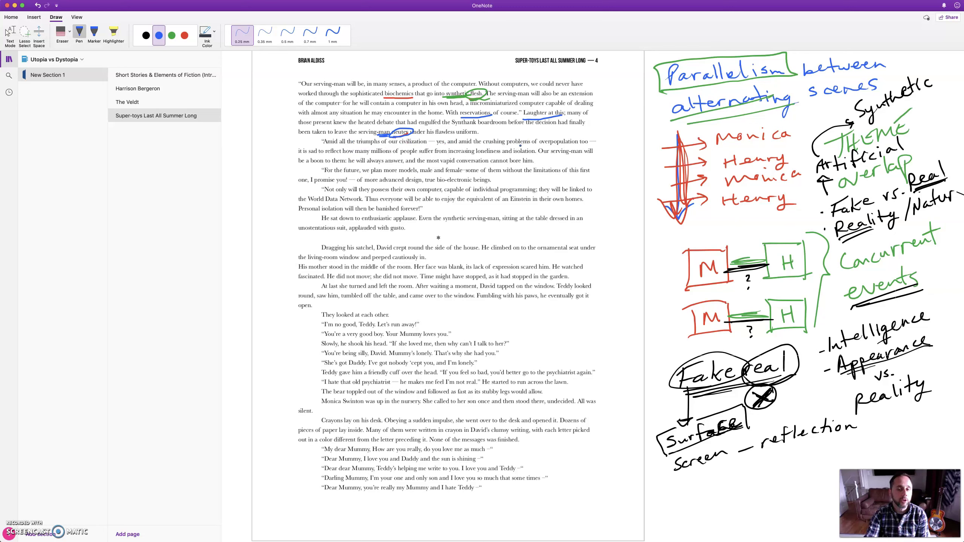
{"action": "left_click_drag", "start_coordinate": [538, 145], "coordinate": [571, 142]}
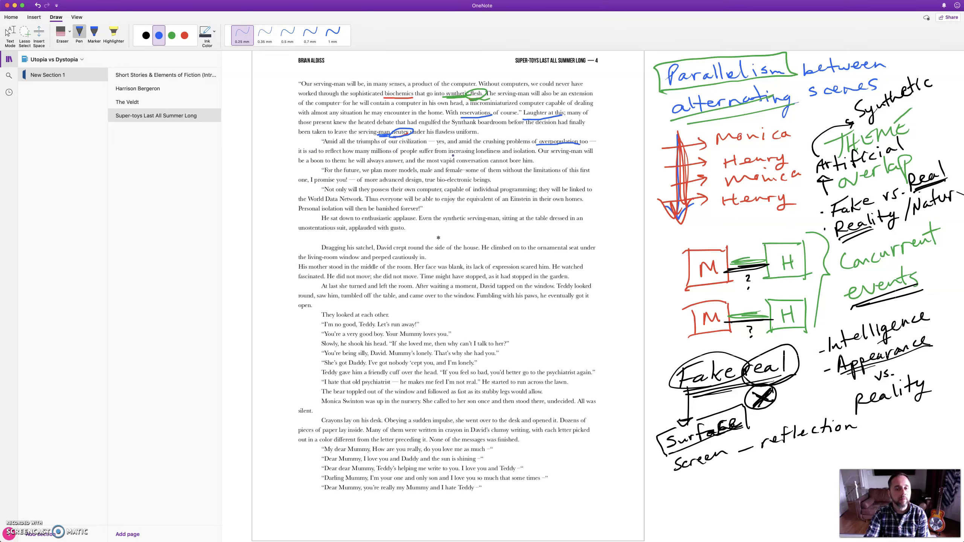
- Underline 'loneliness and isolation' and 'bio-electronic beings' in blue ink and circle 'one, I'
{"action": "left_click_drag", "start_coordinate": [472, 154], "coordinate": [531, 154]}
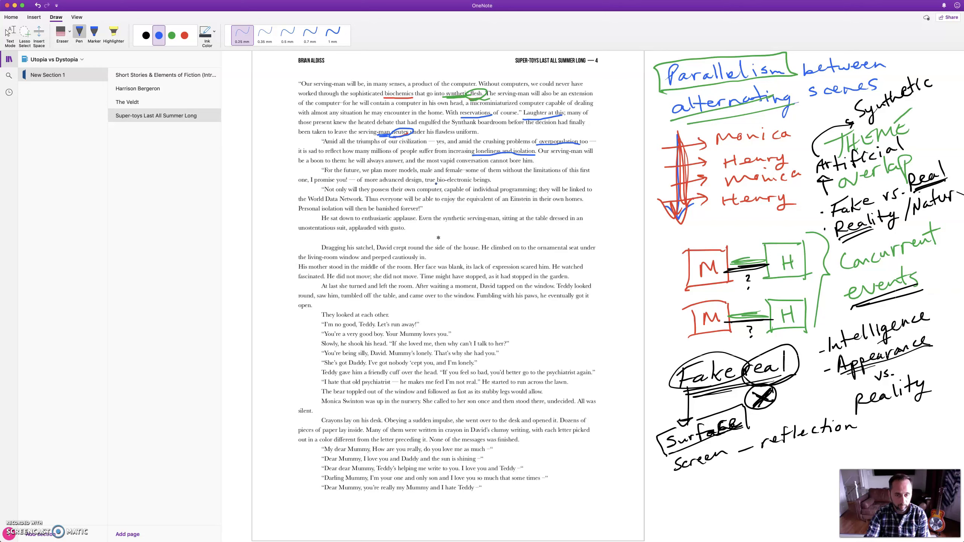
{"action": "left_click_drag", "start_coordinate": [435, 182], "coordinate": [477, 182]}
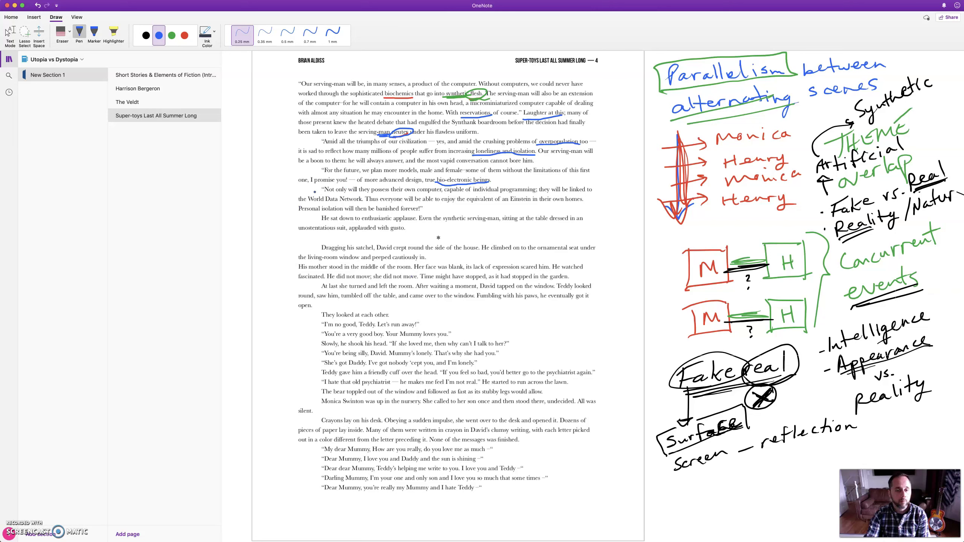
{"action": "mouse_move", "coordinate": [311, 171]}
{"action": "left_mouse_down"}
{"action": "mouse_move", "coordinate": [298, 173]}
{"action": "mouse_move", "coordinate": [314, 189]}
{"action": "left_mouse_up"}
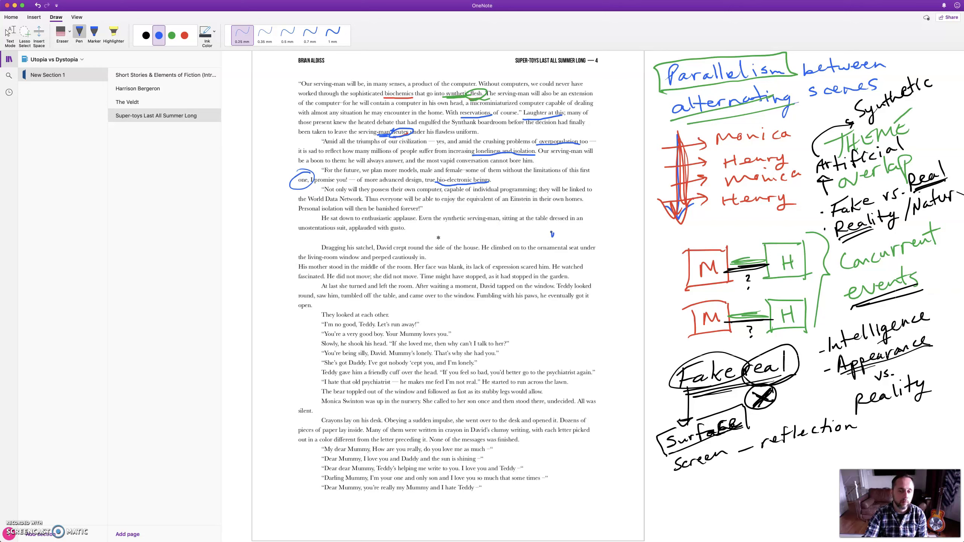
- Handwrite the blue note 'no cure loneliness', underline 'loneliness' and add a question mark
{"action": "mouse_move", "coordinate": [537, 239]}
{"action": "left_mouse_down"}
{"action": "mouse_move", "coordinate": [551, 226]}
{"action": "mouse_move", "coordinate": [561, 234]}
{"action": "mouse_move", "coordinate": [593, 224]}
{"action": "mouse_move", "coordinate": [601, 224]}
{"action": "mouse_move", "coordinate": [597, 242]}
{"action": "mouse_move", "coordinate": [624, 223]}
{"action": "left_mouse_up"}
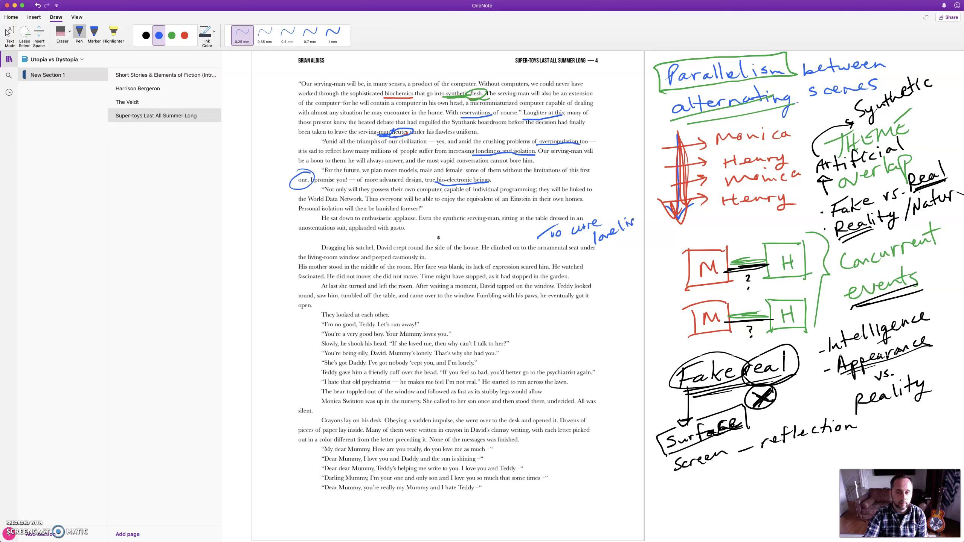
{"action": "left_click_drag", "start_coordinate": [630, 224], "coordinate": [650, 220]}
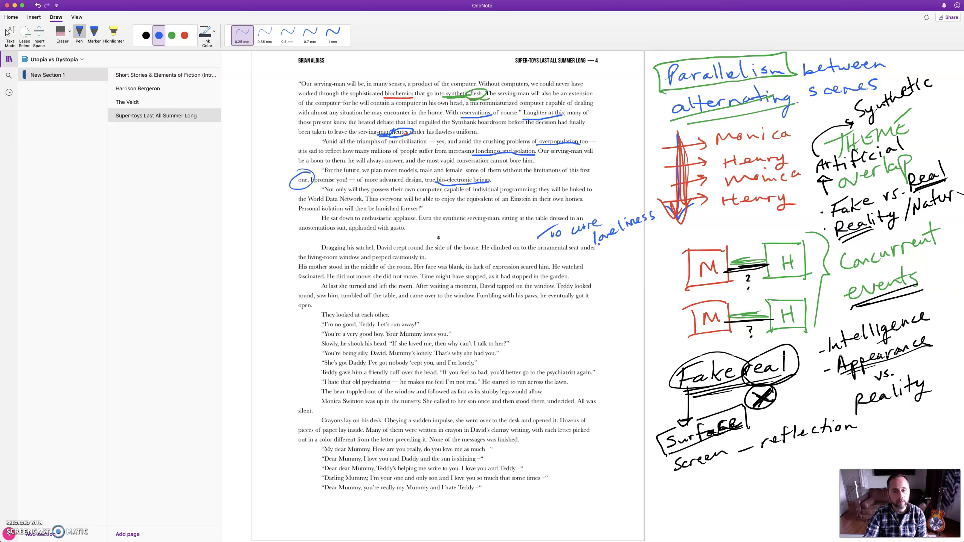
{"action": "mouse_move", "coordinate": [601, 247]}
{"action": "left_mouse_down"}
{"action": "mouse_move", "coordinate": [661, 219]}
{"action": "mouse_move", "coordinate": [659, 228]}
{"action": "left_mouse_up"}
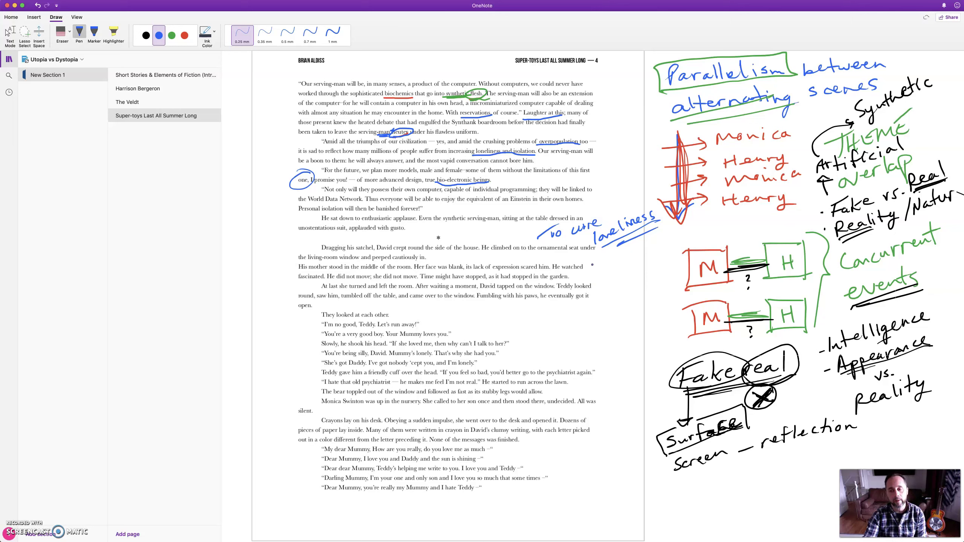
{"action": "left_click_drag", "start_coordinate": [636, 243], "coordinate": [640, 252]}
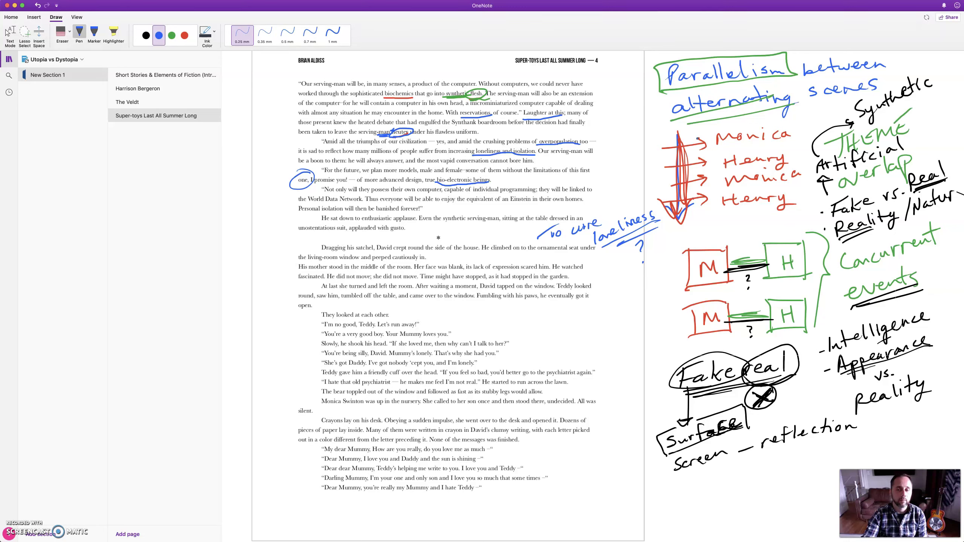
- Box and underline the red 'Monica' in blue and scribble over the upper M–H link
{"action": "mouse_move", "coordinate": [697, 138]}
{"action": "left_mouse_down"}
{"action": "mouse_move", "coordinate": [735, 124]}
{"action": "mouse_move", "coordinate": [795, 126]}
{"action": "mouse_move", "coordinate": [741, 152]}
{"action": "mouse_move", "coordinate": [704, 145]}
{"action": "left_mouse_up"}
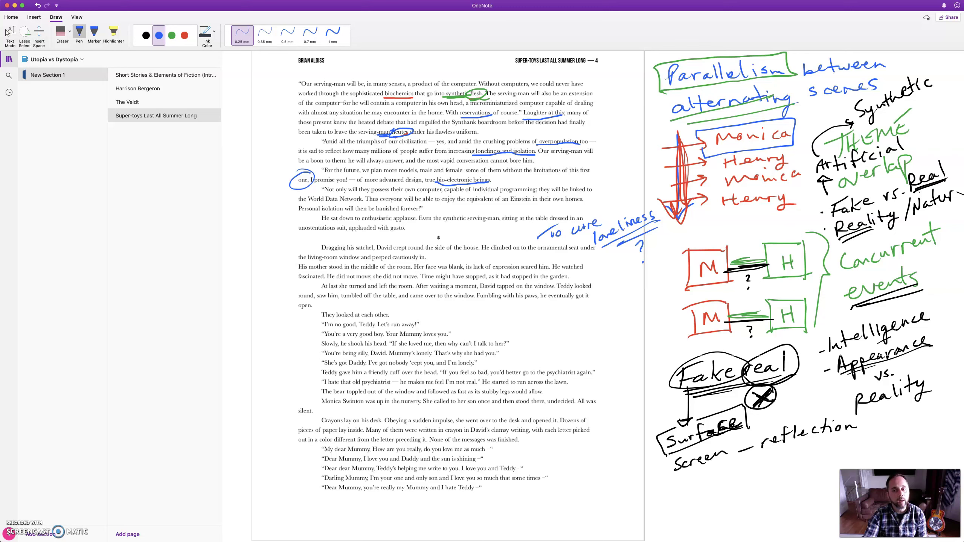
{"action": "left_click_drag", "start_coordinate": [720, 149], "coordinate": [788, 142]}
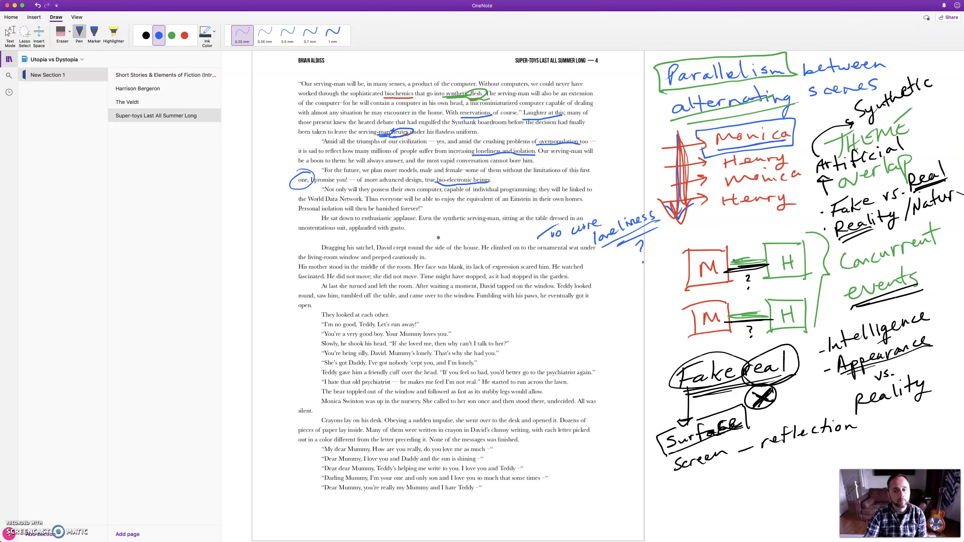
{"action": "left_click_drag", "start_coordinate": [734, 261], "coordinate": [773, 243]}
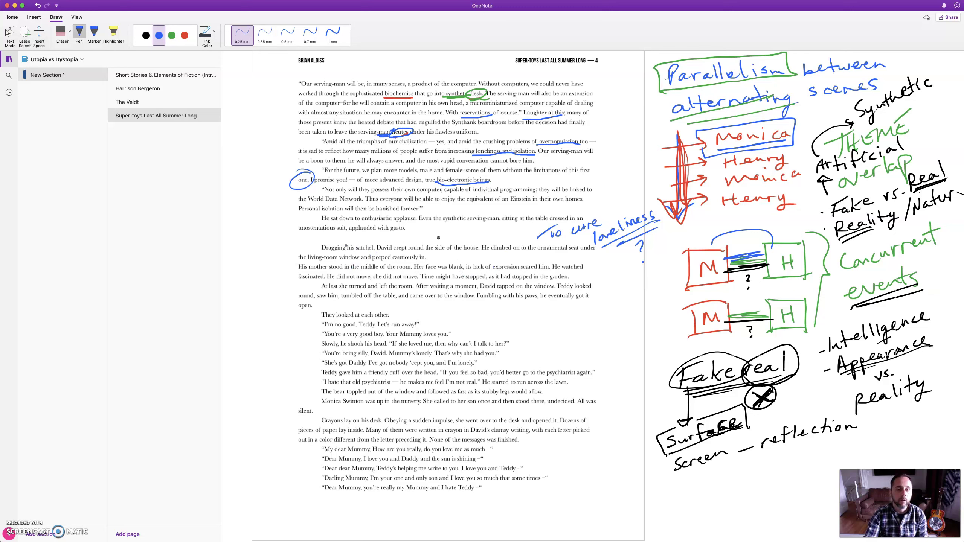
- Underline 'unostentatious suit, applauded' and 'Time' in blue, then write 'Time' in the left margin
{"action": "left_click_drag", "start_coordinate": [287, 235], "coordinate": [378, 230]}
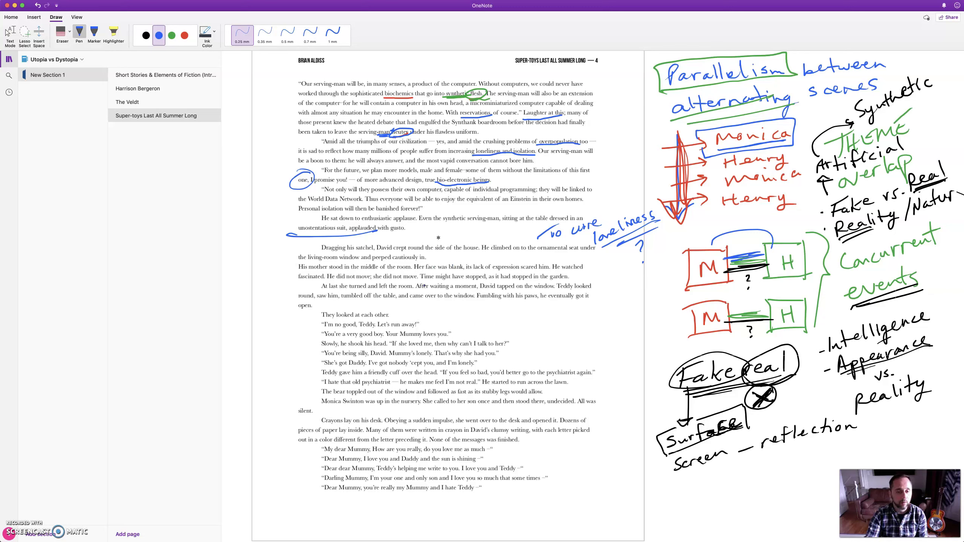
{"action": "left_click_drag", "start_coordinate": [420, 279], "coordinate": [433, 279]}
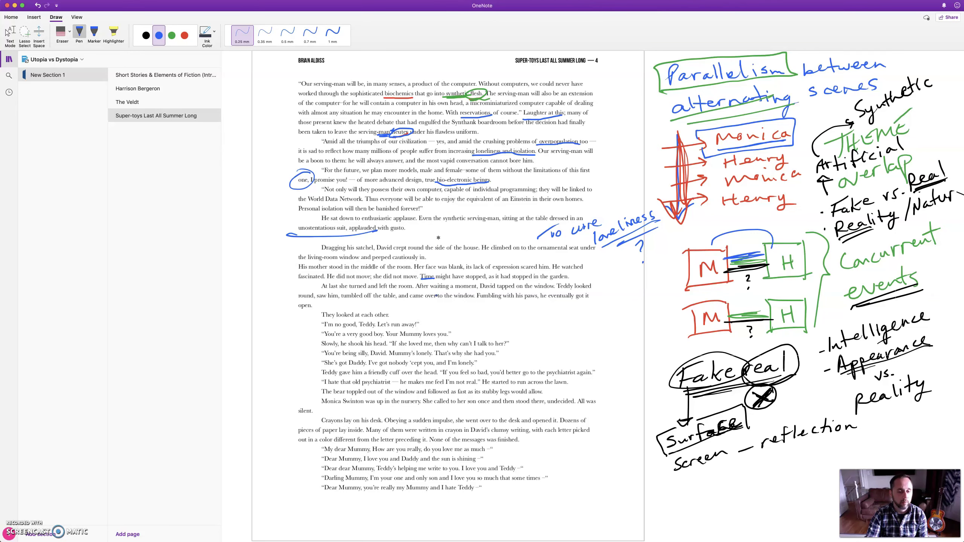
{"action": "mouse_move", "coordinate": [233, 285]}
{"action": "left_mouse_down"}
{"action": "mouse_move", "coordinate": [233, 306]}
{"action": "mouse_move", "coordinate": [260, 282]}
{"action": "left_mouse_up"}
{"action": "left_click_drag", "start_coordinate": [259, 293], "coordinate": [283, 285]}
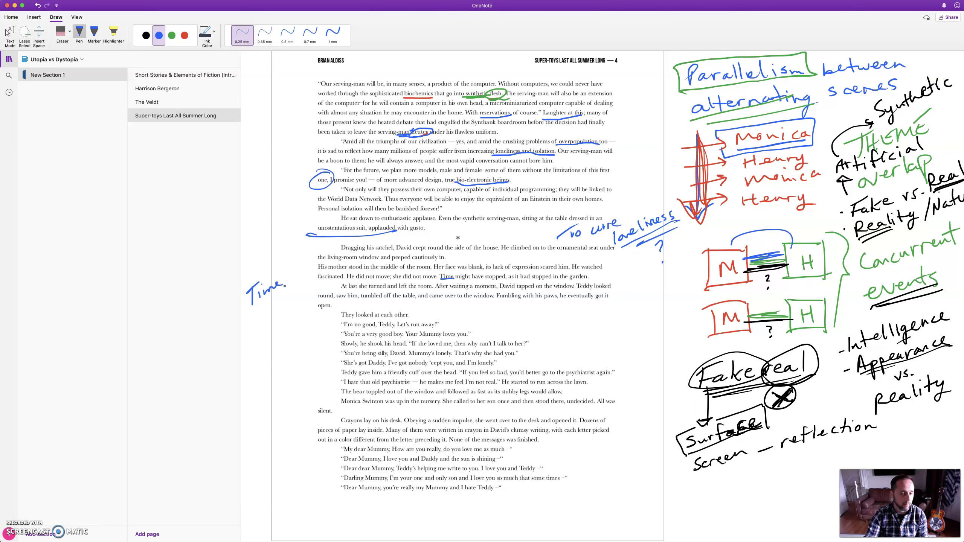
- Add '= abstract, can't see it / feel it' under the margin 'Time' and underline 'abstract'
{"action": "mouse_move", "coordinate": [251, 328]}
{"action": "left_mouse_down"}
{"action": "mouse_move", "coordinate": [307, 277]}
{"action": "mouse_move", "coordinate": [255, 321]}
{"action": "mouse_move", "coordinate": [255, 353]}
{"action": "mouse_move", "coordinate": [265, 350]}
{"action": "left_mouse_up"}
{"action": "left_click", "coordinate": [269, 337]}
{"action": "left_click_drag", "start_coordinate": [267, 342], "coordinate": [285, 325]}
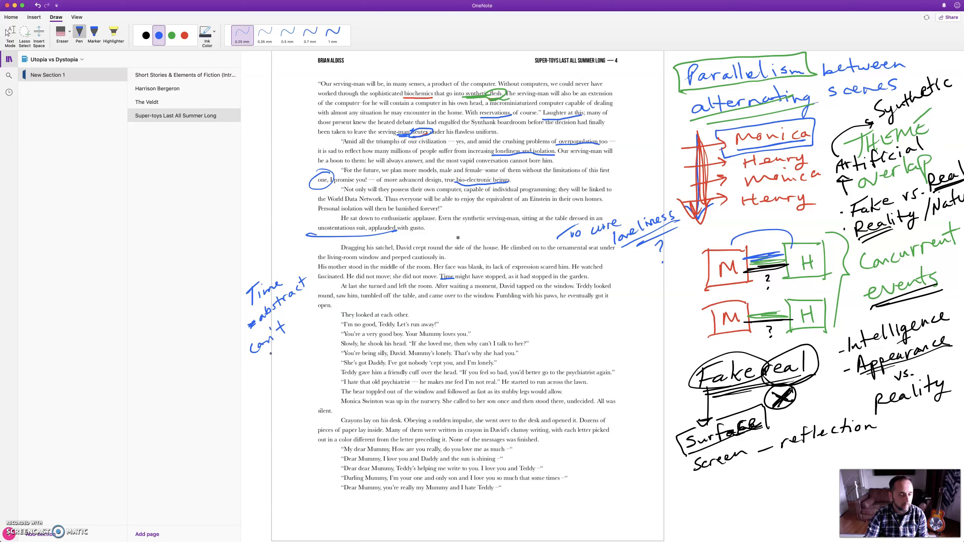
{"action": "mouse_move", "coordinate": [261, 371]}
{"action": "left_mouse_down"}
{"action": "mouse_move", "coordinate": [255, 379]}
{"action": "mouse_move", "coordinate": [284, 355]}
{"action": "left_mouse_up"}
{"action": "left_click", "coordinate": [281, 357]}
{"action": "left_click", "coordinate": [280, 361]}
{"action": "mouse_move", "coordinate": [281, 351]}
{"action": "left_mouse_down"}
{"action": "mouse_move", "coordinate": [291, 344]}
{"action": "mouse_move", "coordinate": [299, 357]}
{"action": "mouse_move", "coordinate": [268, 397]}
{"action": "mouse_move", "coordinate": [275, 384]}
{"action": "left_mouse_up"}
{"action": "left_click_drag", "start_coordinate": [273, 379], "coordinate": [298, 364]}
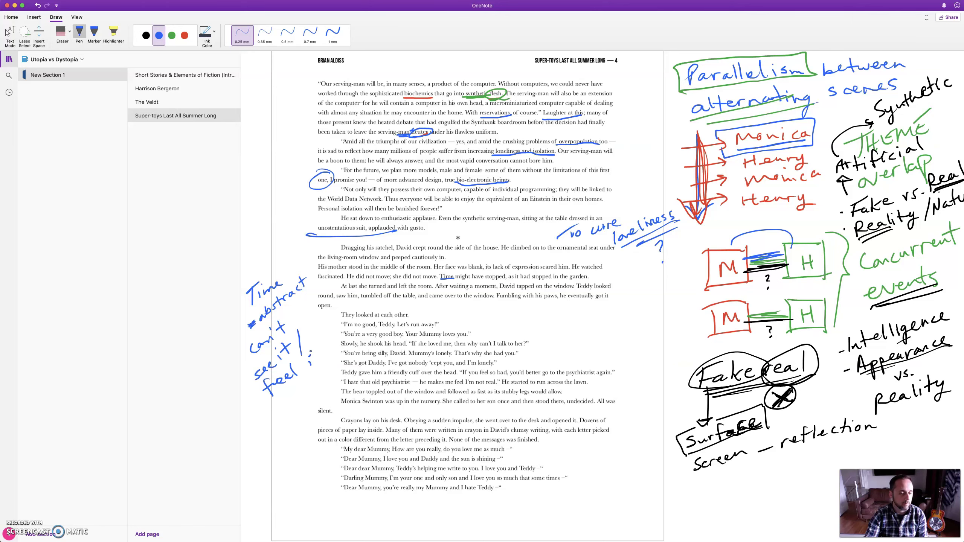
{"action": "left_click_drag", "start_coordinate": [313, 347], "coordinate": [319, 357]}
{"action": "left_click_drag", "start_coordinate": [320, 347], "coordinate": [312, 358]}
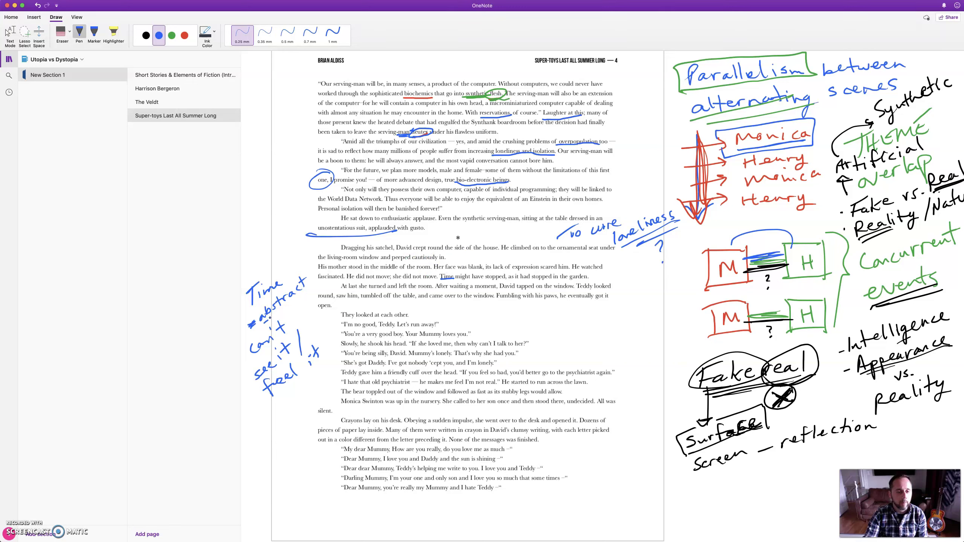
{"action": "left_click_drag", "start_coordinate": [267, 321], "coordinate": [312, 286]}
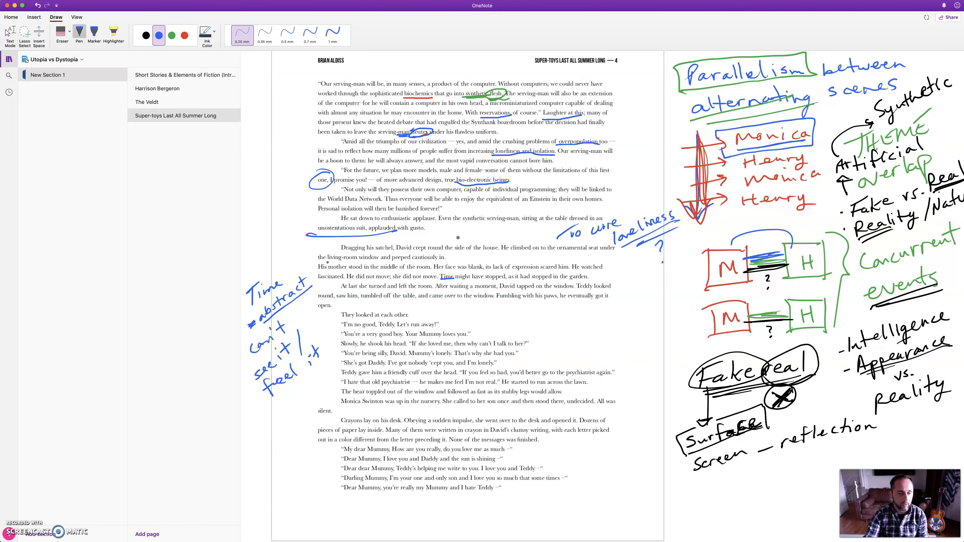
- Underline 'window' in blue and write an arrowed 'divided by screen' note beside the paragraph
{"action": "left_click_drag", "start_coordinate": [360, 263], "coordinate": [372, 261]}
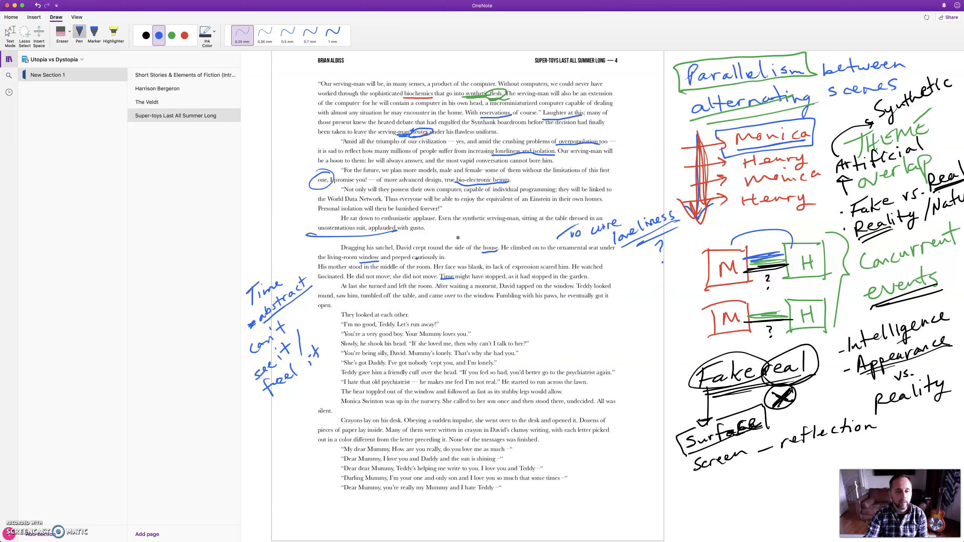
{"action": "left_click_drag", "start_coordinate": [453, 257], "coordinate": [470, 264]}
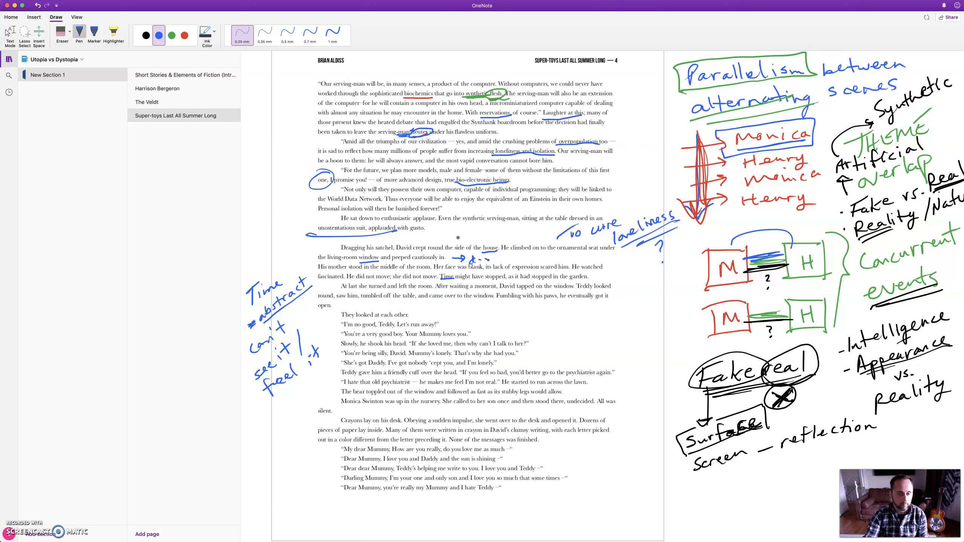
{"action": "left_click_drag", "start_coordinate": [500, 255], "coordinate": [518, 252]}
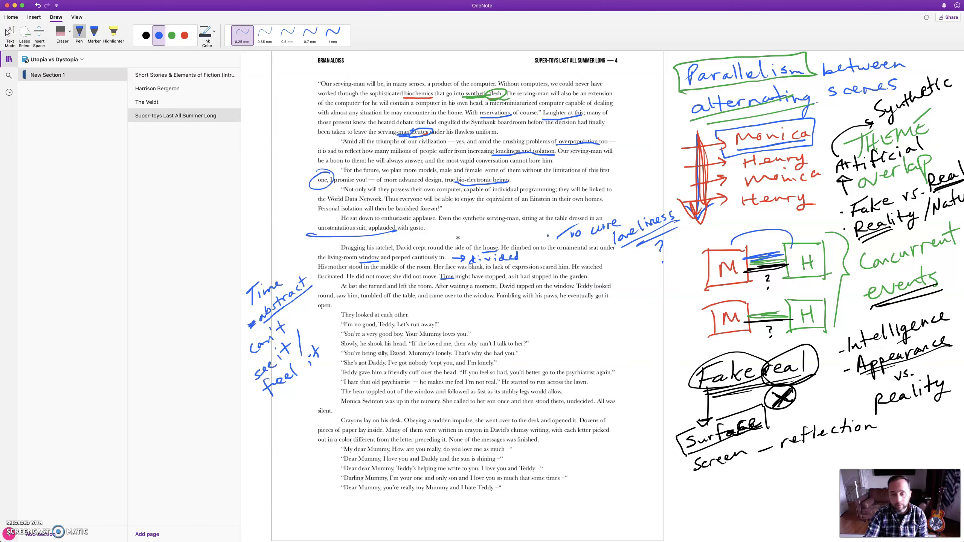
{"action": "mouse_move", "coordinate": [533, 259]}
{"action": "left_mouse_down"}
{"action": "mouse_move", "coordinate": [551, 267]}
{"action": "mouse_move", "coordinate": [566, 257]}
{"action": "mouse_move", "coordinate": [610, 257]}
{"action": "left_mouse_up"}
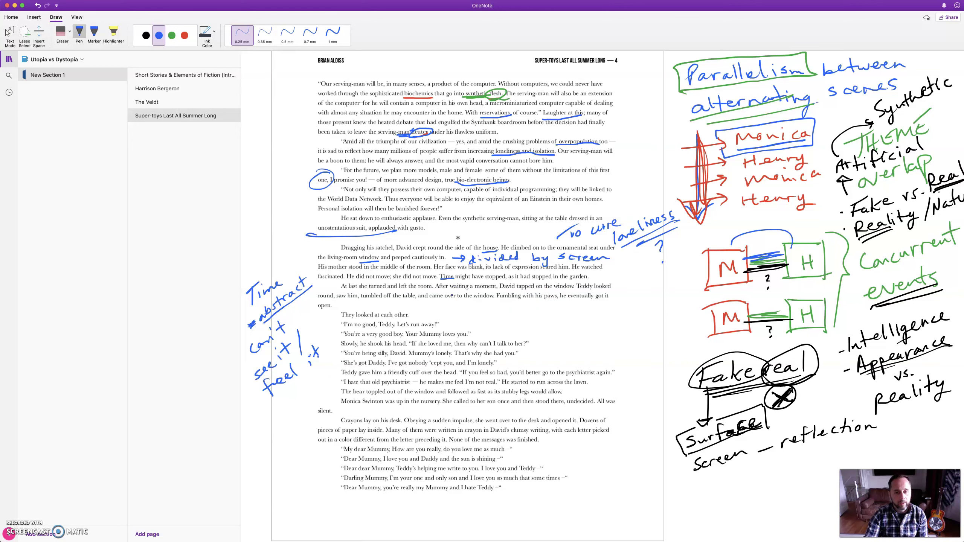
- Switch to red ink and underline 'lonely' and 'I'm lonely' in Teddy and David's dialogue
{"action": "left_click", "coordinate": [185, 35]}
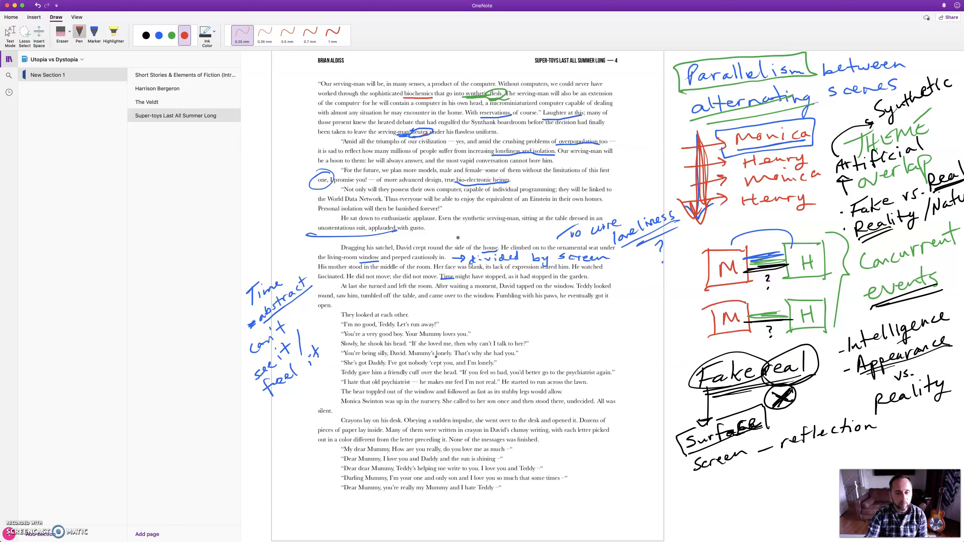
{"action": "left_click_drag", "start_coordinate": [436, 357], "coordinate": [446, 356]}
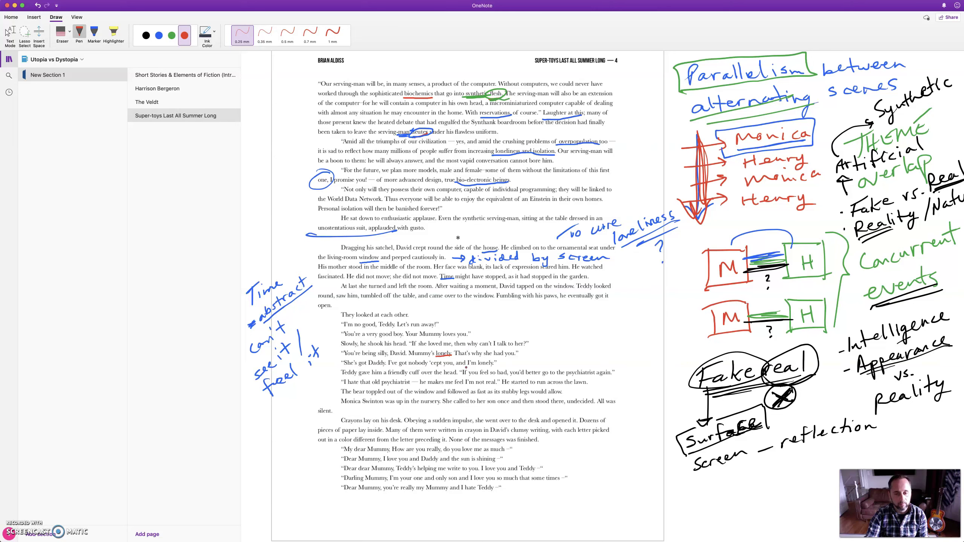
{"action": "left_click_drag", "start_coordinate": [467, 368], "coordinate": [492, 364]}
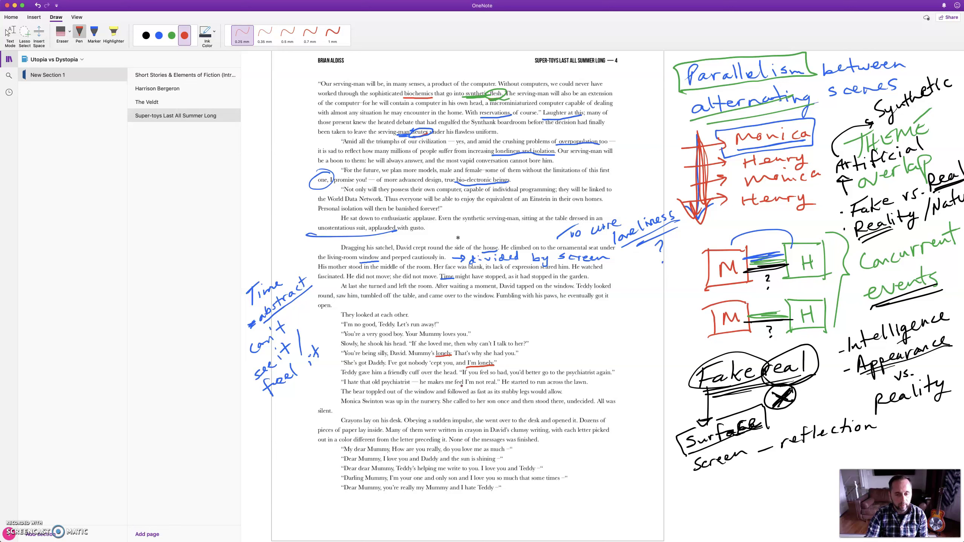
- In red, underline 'I'm not real' and 'I hate Teddy' and arrow 'I'm lonely' to a 'Lonely' note
{"action": "left_click_drag", "start_coordinate": [466, 385], "coordinate": [477, 384]}
{"action": "mouse_move", "coordinate": [500, 363]}
{"action": "left_mouse_down"}
{"action": "mouse_move", "coordinate": [542, 355]}
{"action": "mouse_move", "coordinate": [592, 321]}
{"action": "mouse_move", "coordinate": [608, 324]}
{"action": "left_mouse_up"}
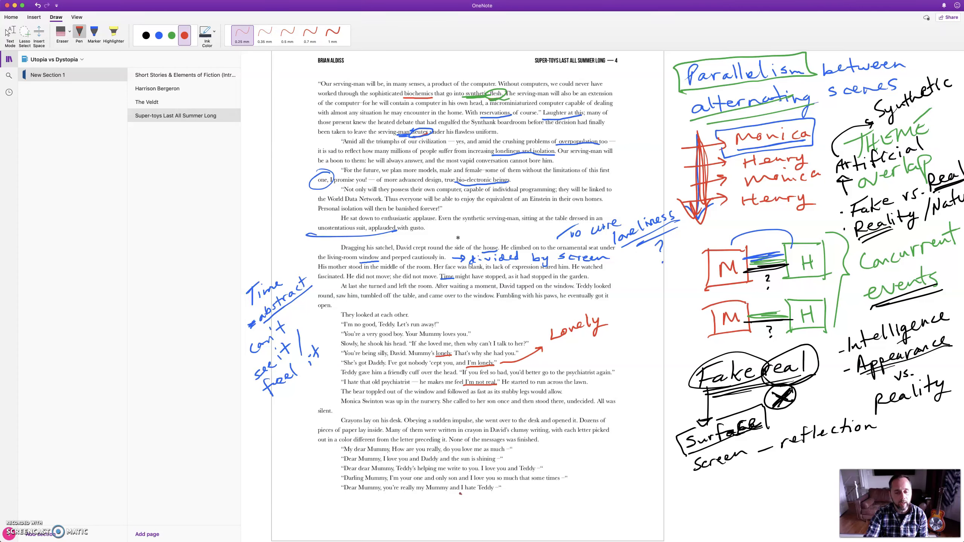
{"action": "left_click_drag", "start_coordinate": [461, 494], "coordinate": [495, 492]}
- On page 5, underline 'not Teddy' in red and circle 'gay' with an arrow to 'happy'
{"action": "scroll", "coordinate": [524, 471], "scroll_direction": "down", "scroll_amount": 2}
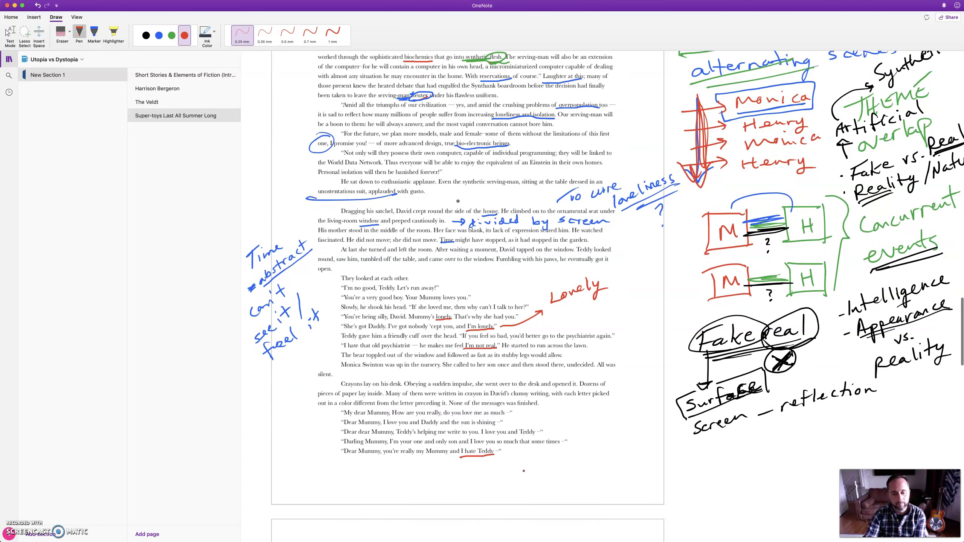
{"action": "scroll", "coordinate": [524, 471], "scroll_direction": "down", "scroll_amount": 12}
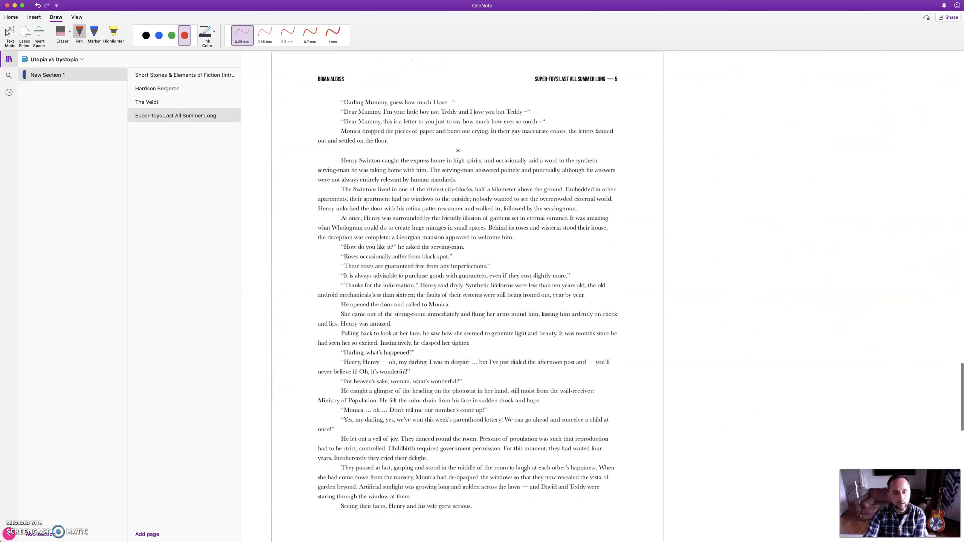
{"action": "scroll", "coordinate": [524, 471], "scroll_direction": "down", "scroll_amount": 1}
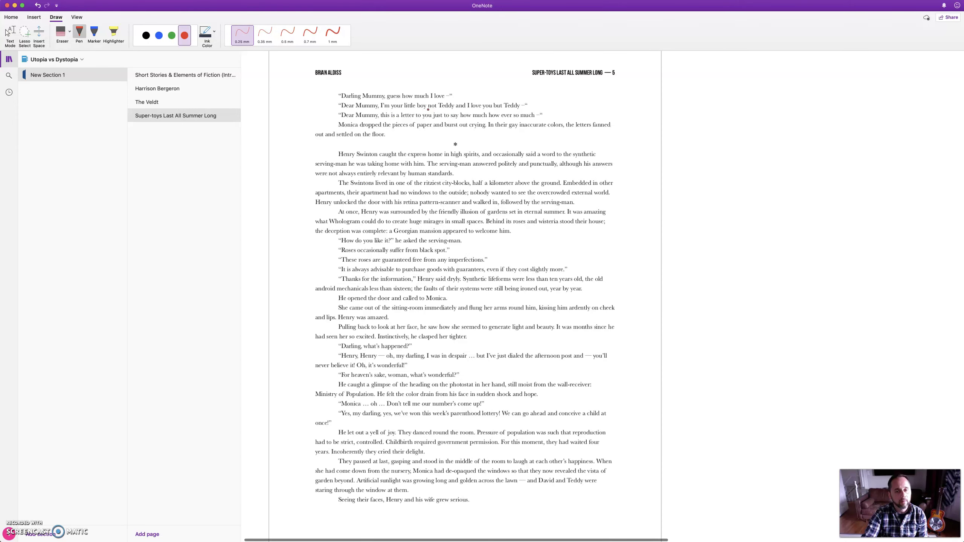
{"action": "left_click_drag", "start_coordinate": [428, 110], "coordinate": [456, 108]}
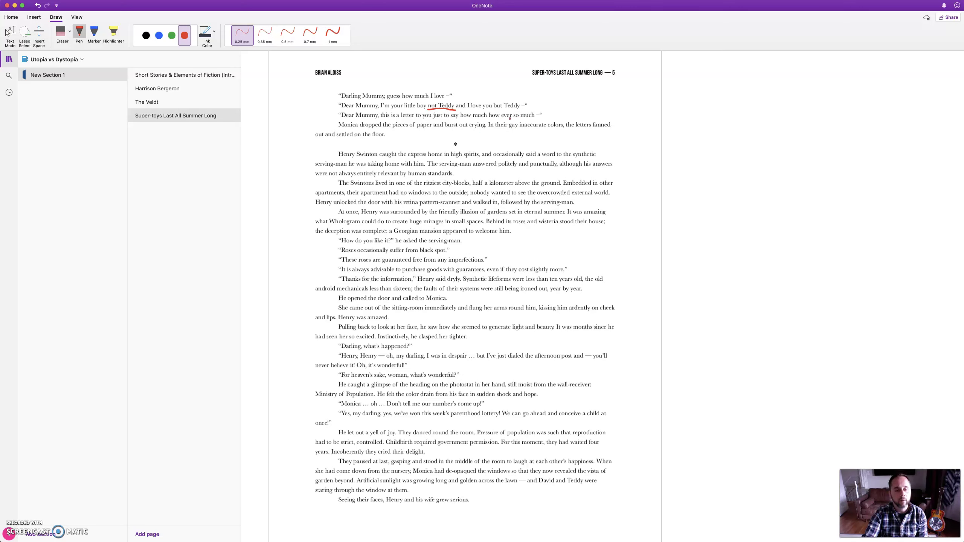
{"action": "mouse_move", "coordinate": [515, 125]}
{"action": "left_mouse_down"}
{"action": "mouse_move", "coordinate": [550, 144]}
{"action": "mouse_move", "coordinate": [590, 150]}
{"action": "left_mouse_up"}
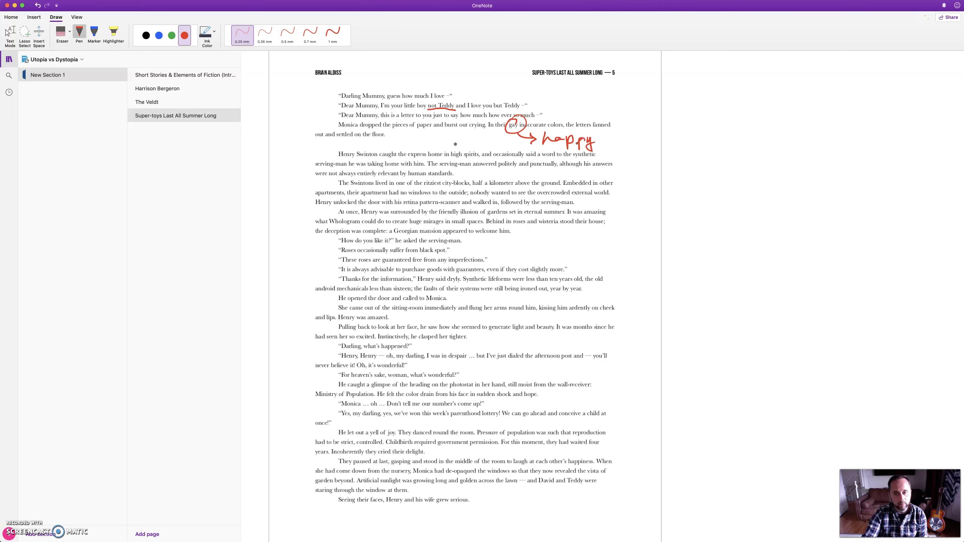
- Draw red brackets around the 'My dear Mummy' and 'Darling Mummy' letter lines
{"action": "scroll", "coordinate": [619, 118], "scroll_direction": "up", "scroll_amount": 5}
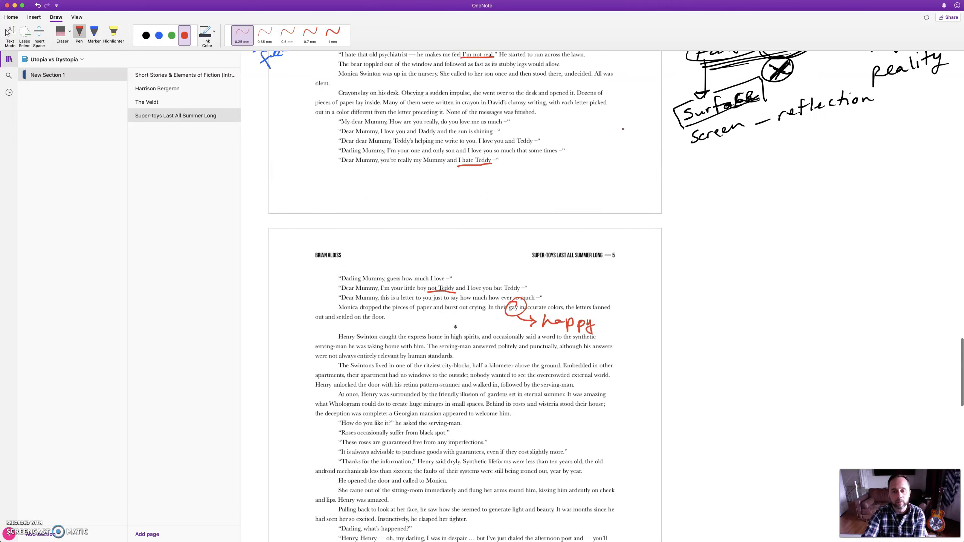
{"action": "mouse_move", "coordinate": [551, 145]}
{"action": "left_mouse_down"}
{"action": "mouse_move", "coordinate": [562, 144]}
{"action": "mouse_move", "coordinate": [579, 195]}
{"action": "left_mouse_up"}
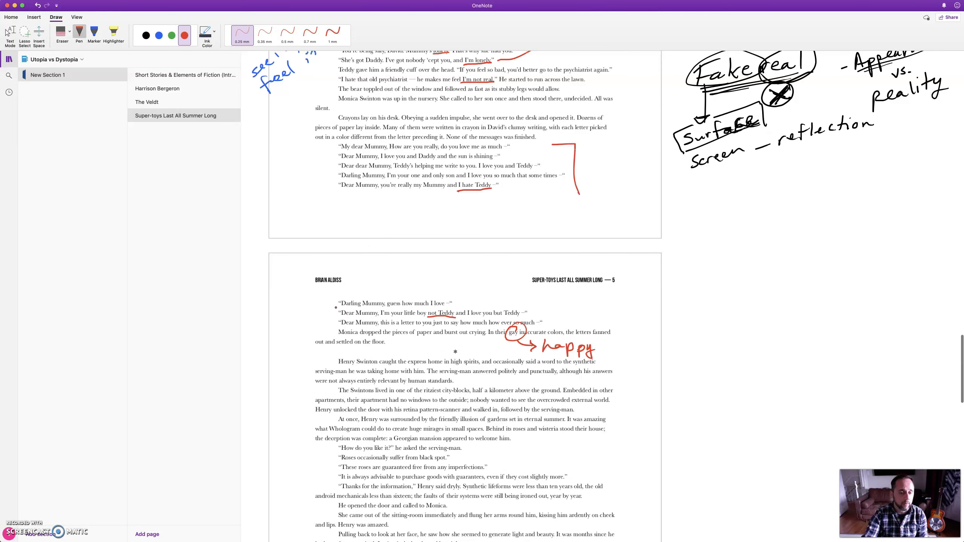
{"action": "left_click_drag", "start_coordinate": [336, 296], "coordinate": [334, 330]}
{"action": "left_click_drag", "start_coordinate": [334, 144], "coordinate": [333, 183]}
{"action": "left_click_drag", "start_coordinate": [328, 144], "coordinate": [328, 188]}
{"action": "left_click_drag", "start_coordinate": [331, 293], "coordinate": [328, 326]}
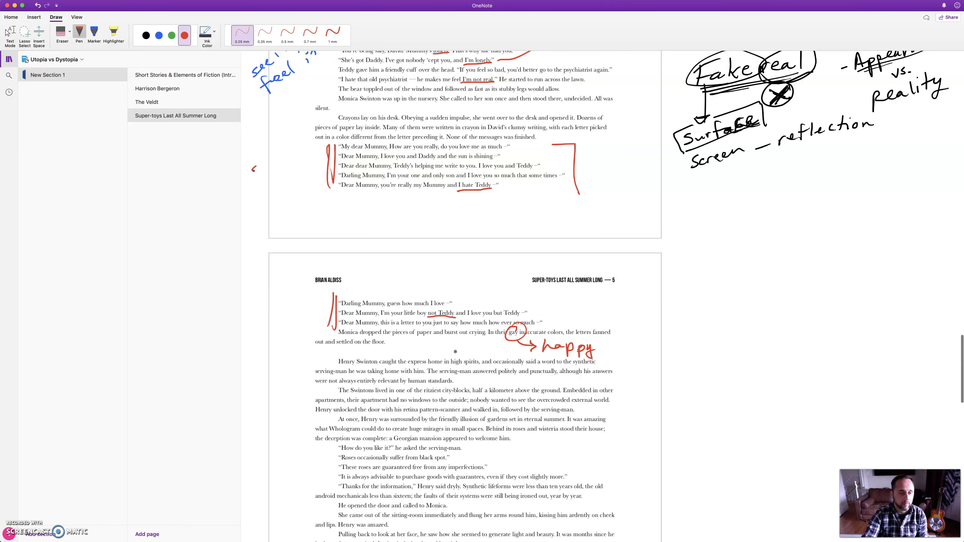
- Handwrite 'struggling to express love' in red in the left margin beside the letters
{"action": "mouse_move", "coordinate": [254, 168]}
{"action": "left_mouse_down"}
{"action": "mouse_move", "coordinate": [286, 154]}
{"action": "mouse_move", "coordinate": [276, 170]}
{"action": "left_mouse_up"}
{"action": "left_click_drag", "start_coordinate": [290, 157], "coordinate": [293, 146]}
{"action": "mouse_move", "coordinate": [296, 151]}
{"action": "left_mouse_down"}
{"action": "mouse_move", "coordinate": [310, 145]}
{"action": "mouse_move", "coordinate": [313, 164]}
{"action": "left_mouse_up"}
{"action": "left_click_drag", "start_coordinate": [259, 188], "coordinate": [255, 205]}
{"action": "left_click_drag", "start_coordinate": [248, 199], "coordinate": [299, 169]}
{"action": "left_click_drag", "start_coordinate": [299, 172], "coordinate": [312, 167]}
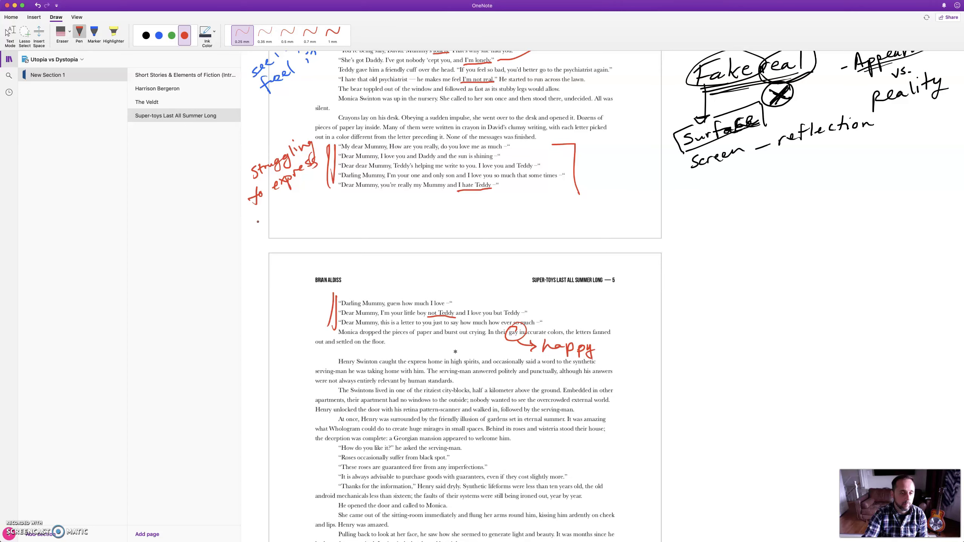
{"action": "left_click_drag", "start_coordinate": [254, 220], "coordinate": [274, 215]}
{"action": "left_click", "coordinate": [287, 215]}
{"action": "left_click_drag", "start_coordinate": [276, 217], "coordinate": [317, 170]}
- Add '→ Communication – affection', circle 'I hate Teddy' and underline 'I'm your little'
{"action": "mouse_move", "coordinate": [283, 197]}
{"action": "left_mouse_down"}
{"action": "mouse_move", "coordinate": [322, 169]}
{"action": "mouse_move", "coordinate": [334, 218]}
{"action": "left_mouse_up"}
{"action": "left_click_drag", "start_coordinate": [360, 205], "coordinate": [358, 218]}
{"action": "left_click_drag", "start_coordinate": [364, 211], "coordinate": [402, 216]}
{"action": "left_click", "coordinate": [406, 215]}
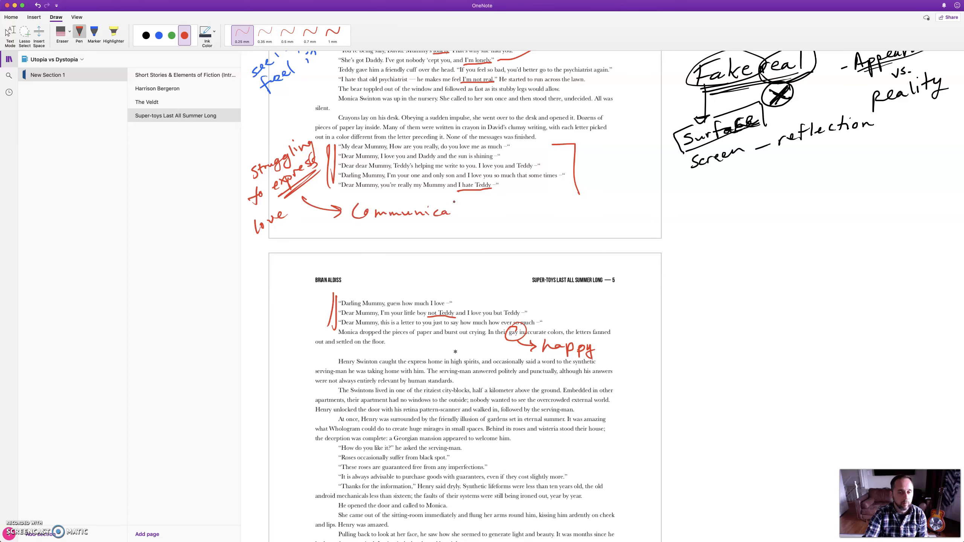
{"action": "left_click_drag", "start_coordinate": [454, 202], "coordinate": [458, 216]}
{"action": "left_click_drag", "start_coordinate": [452, 209], "coordinate": [479, 209]}
{"action": "mouse_move", "coordinate": [487, 209]}
{"action": "left_mouse_down"}
{"action": "mouse_move", "coordinate": [539, 208]}
{"action": "mouse_move", "coordinate": [569, 222]}
{"action": "mouse_move", "coordinate": [583, 212]}
{"action": "left_mouse_up"}
{"action": "left_click", "coordinate": [572, 215]}
{"action": "mouse_move", "coordinate": [590, 202]}
{"action": "left_mouse_down"}
{"action": "mouse_move", "coordinate": [582, 221]}
{"action": "mouse_move", "coordinate": [596, 213]}
{"action": "left_mouse_up"}
{"action": "left_click_drag", "start_coordinate": [596, 215], "coordinate": [612, 217]}
{"action": "left_click_drag", "start_coordinate": [622, 201], "coordinate": [625, 217]}
{"action": "left_click_drag", "start_coordinate": [615, 209], "coordinate": [639, 210]}
{"action": "left_click_drag", "start_coordinate": [645, 217], "coordinate": [659, 215]}
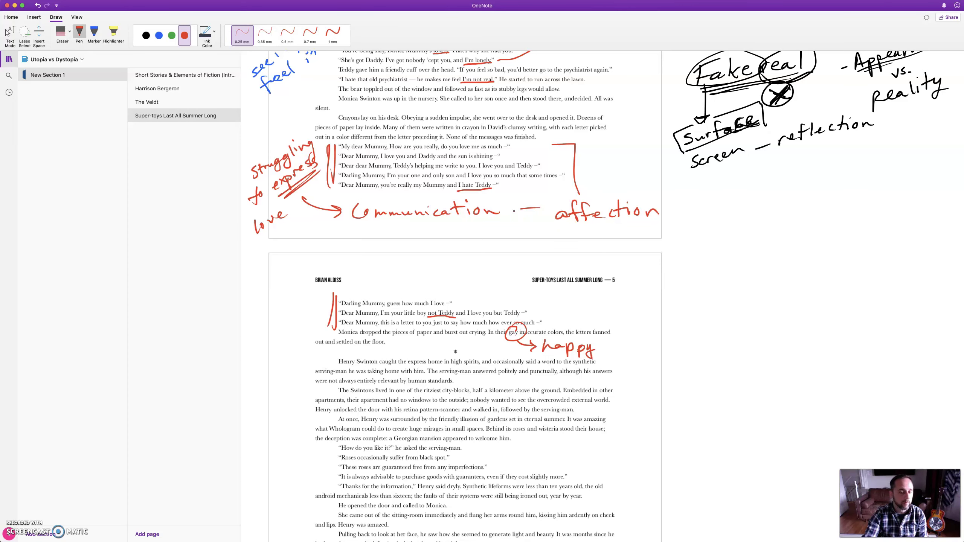
{"action": "mouse_move", "coordinate": [457, 190]}
{"action": "left_mouse_down"}
{"action": "mouse_move", "coordinate": [474, 192]}
{"action": "mouse_move", "coordinate": [449, 182]}
{"action": "mouse_move", "coordinate": [508, 178]}
{"action": "mouse_move", "coordinate": [525, 194]}
{"action": "left_mouse_up"}
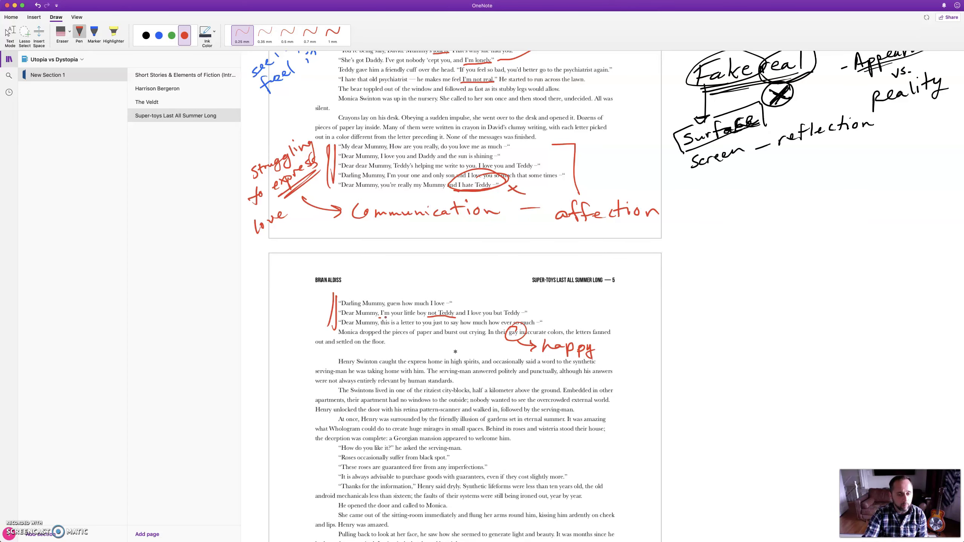
{"action": "mouse_move", "coordinate": [387, 318]}
{"action": "left_mouse_down"}
{"action": "mouse_move", "coordinate": [430, 308]}
{"action": "mouse_move", "coordinate": [458, 316]}
{"action": "left_mouse_up"}
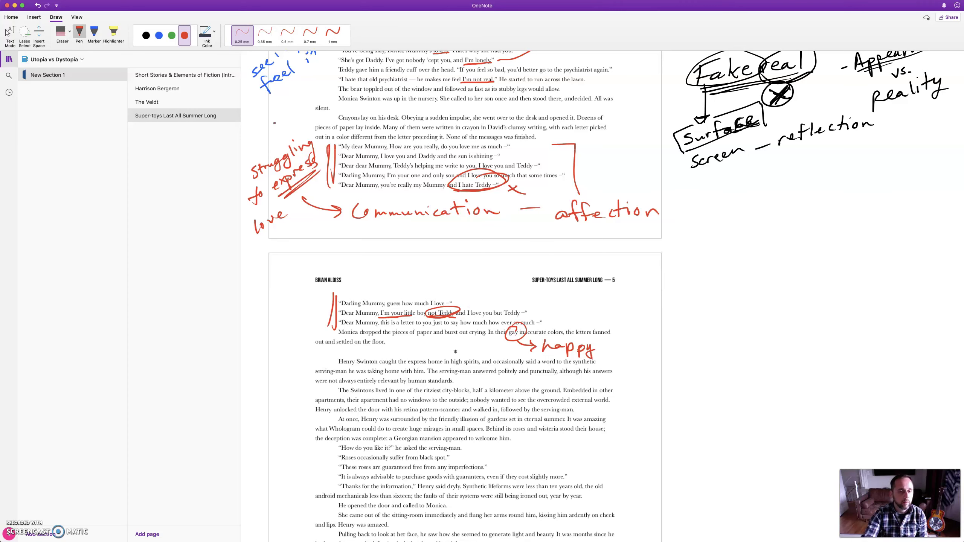
- Switch to black ink and write 'Hidden problem' at the top right of page 5
{"action": "left_click", "coordinate": [146, 35]}
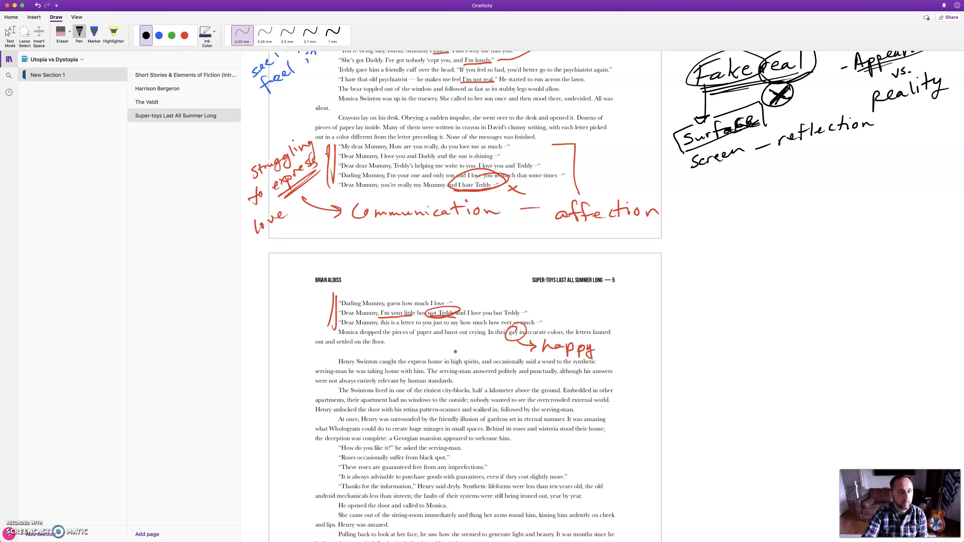
{"action": "left_click_drag", "start_coordinate": [567, 295], "coordinate": [566, 321]}
{"action": "mouse_move", "coordinate": [576, 303]}
{"action": "left_mouse_down"}
{"action": "mouse_move", "coordinate": [564, 311]}
{"action": "mouse_move", "coordinate": [647, 317]}
{"action": "left_mouse_up"}
{"action": "left_click_drag", "start_coordinate": [647, 302], "coordinate": [659, 297]}
{"action": "left_click_drag", "start_coordinate": [665, 297], "coordinate": [674, 302]}
{"action": "mouse_move", "coordinate": [677, 281]}
{"action": "left_mouse_down"}
{"action": "mouse_move", "coordinate": [679, 298]}
{"action": "mouse_move", "coordinate": [719, 289]}
{"action": "left_mouse_up"}
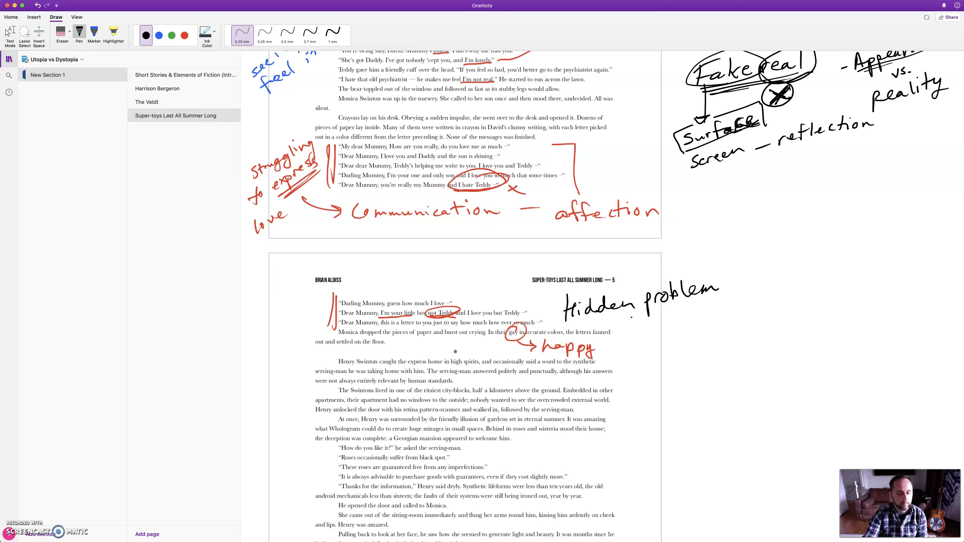
- Continue the note with '→ sonship to Monica', redoing the stroke for 'to'
{"action": "left_click_drag", "start_coordinate": [631, 319], "coordinate": [645, 325]}
{"action": "mouse_move", "coordinate": [641, 321]}
{"action": "left_mouse_down"}
{"action": "mouse_move", "coordinate": [643, 330]}
{"action": "mouse_move", "coordinate": [693, 329]}
{"action": "left_mouse_up"}
{"action": "mouse_move", "coordinate": [703, 318]}
{"action": "left_mouse_down"}
{"action": "mouse_move", "coordinate": [695, 327]}
{"action": "mouse_move", "coordinate": [714, 326]}
{"action": "left_mouse_up"}
{"action": "mouse_move", "coordinate": [725, 317]}
{"action": "left_mouse_down"}
{"action": "mouse_move", "coordinate": [726, 333]}
{"action": "mouse_move", "coordinate": [755, 320]}
{"action": "left_mouse_up"}
{"action": "mouse_move", "coordinate": [750, 310]}
{"action": "left_mouse_down"}
{"action": "mouse_move", "coordinate": [767, 306]}
{"action": "mouse_move", "coordinate": [761, 316]}
{"action": "left_mouse_up"}
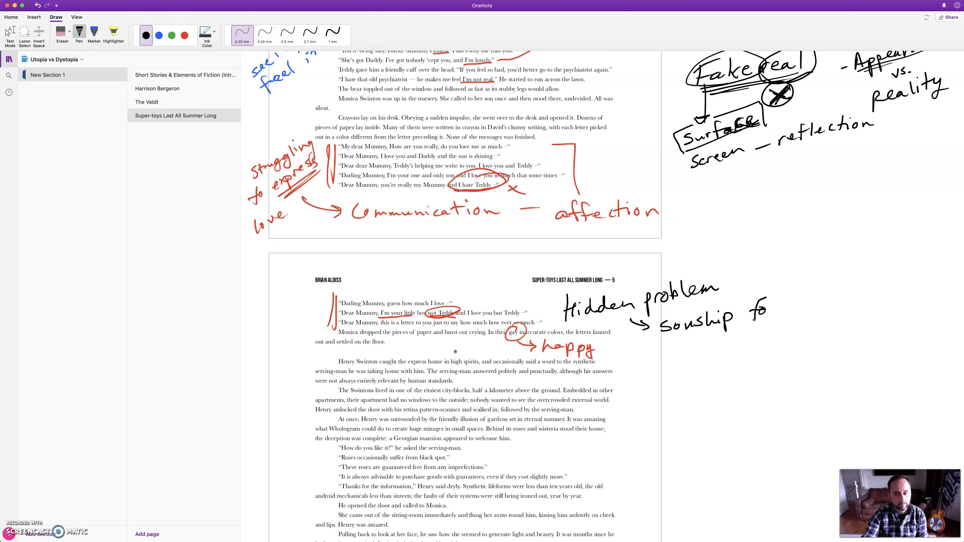
{"action": "key", "text": "super+z"}
{"action": "key", "text": "super+z"}
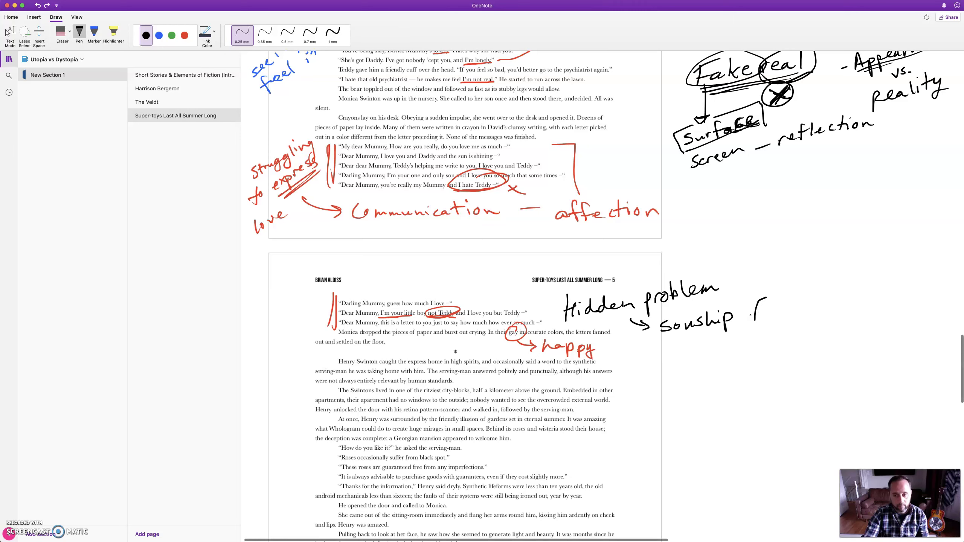
{"action": "mouse_move", "coordinate": [745, 312]}
{"action": "left_mouse_down"}
{"action": "mouse_move", "coordinate": [792, 299]}
{"action": "mouse_move", "coordinate": [850, 305]}
{"action": "left_mouse_up"}
{"action": "left_click_drag", "start_coordinate": [870, 299], "coordinate": [877, 302]}
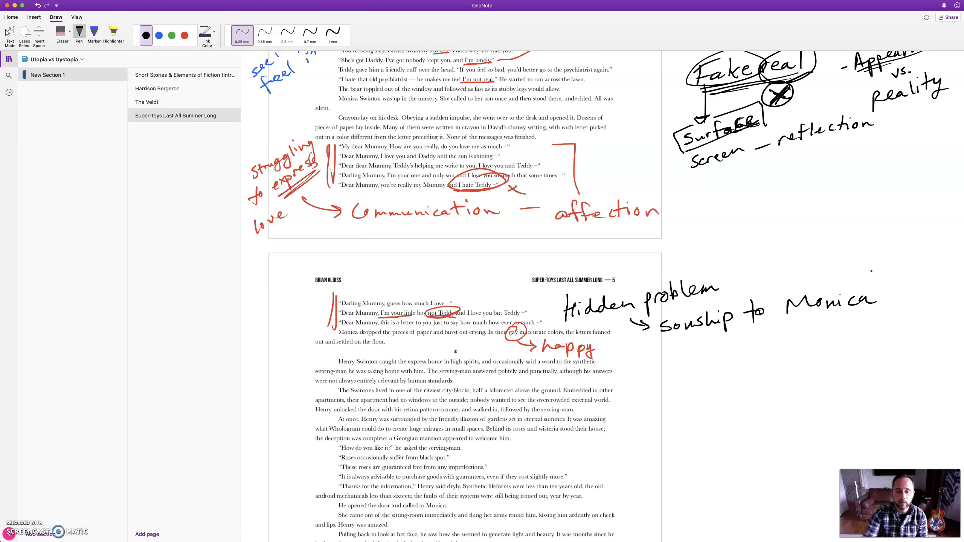
{"action": "scroll", "coordinate": [870, 280], "scroll_direction": "down", "scroll_amount": 10}
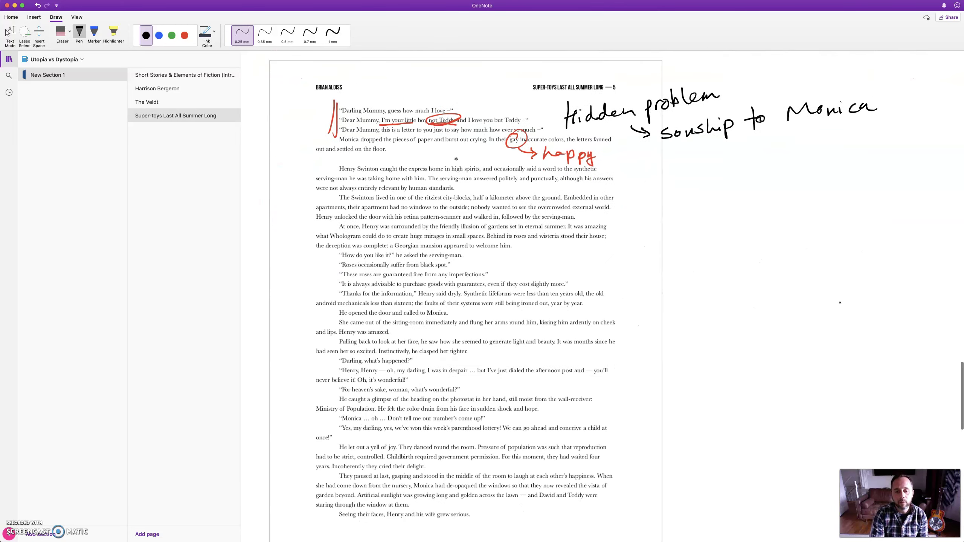
{"action": "scroll", "coordinate": [840, 302], "scroll_direction": "up", "scroll_amount": 2}
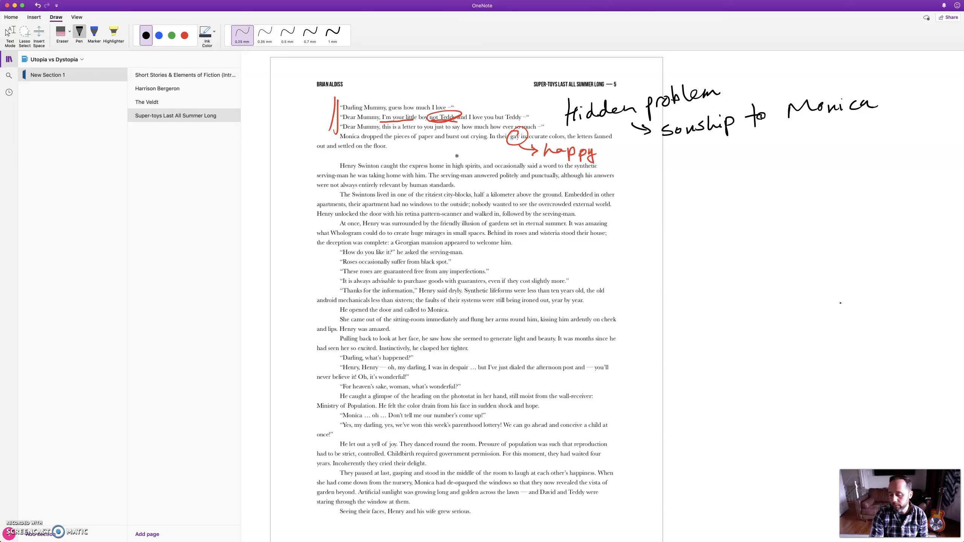